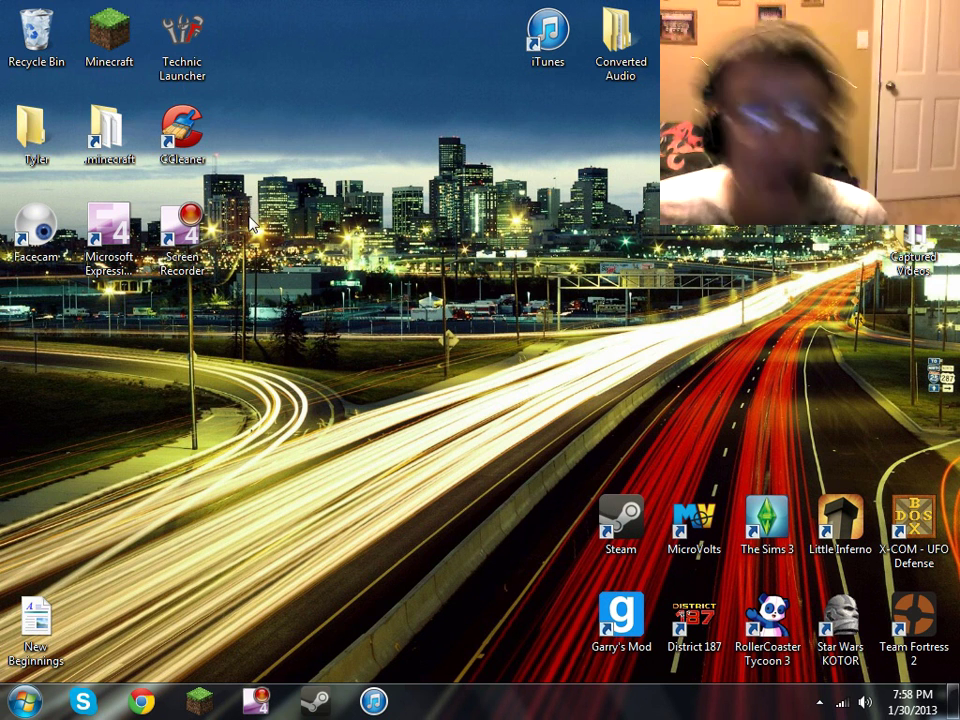
Step: Drag across the desktop, selecting and then clearing the Facecam shortcut
{"action": "left_click_drag", "start_coordinate": [293, 344], "coordinate": [446, 444]}
{"action": "mouse_move", "coordinate": [739, 204]}
{"action": "left_mouse_down"}
{"action": "mouse_move", "coordinate": [591, 322]}
{"action": "mouse_move", "coordinate": [362, 437]}
{"action": "left_mouse_up"}
{"action": "left_click_drag", "start_coordinate": [593, 265], "coordinate": [311, 406]}
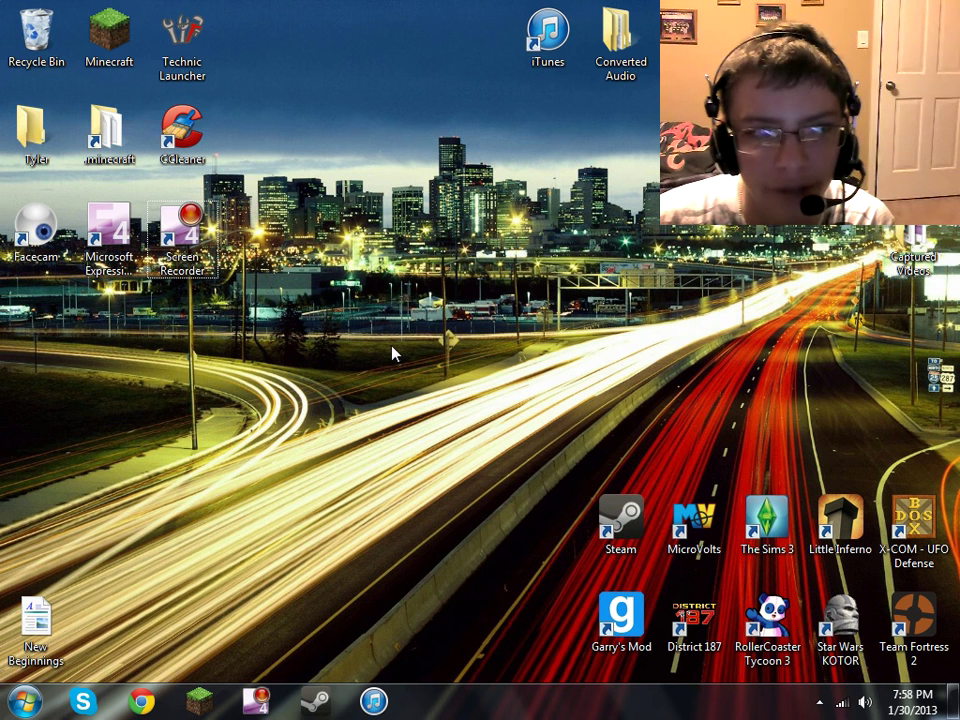
{"action": "mouse_move", "coordinate": [36, 230]}
{"action": "left_mouse_down"}
{"action": "mouse_move", "coordinate": [25, 313]}
{"action": "mouse_move", "coordinate": [22, 235]}
{"action": "left_mouse_up"}
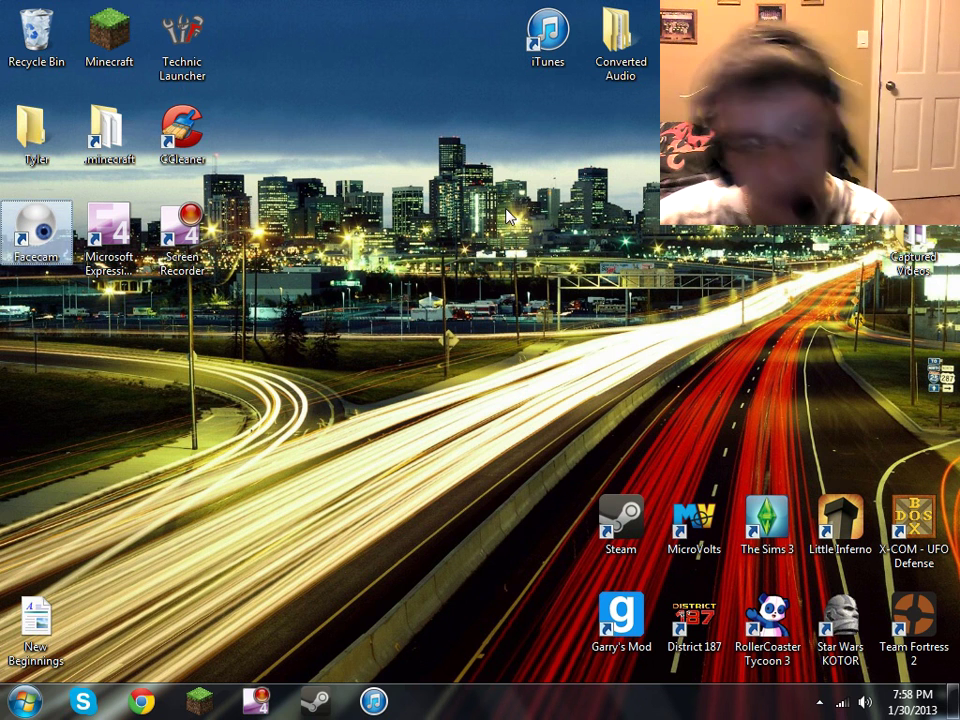
{"action": "left_click", "coordinate": [153, 484]}
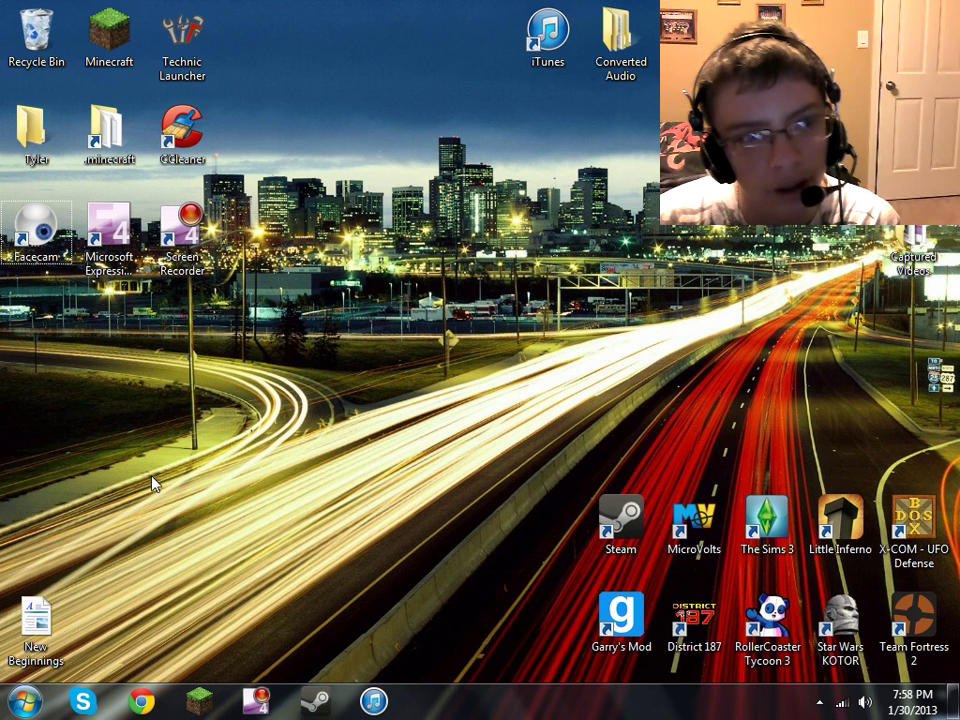
Step: Launch Microsoft Expression Encoder 4 from its desktop shortcut
{"action": "left_click", "coordinate": [180, 232]}
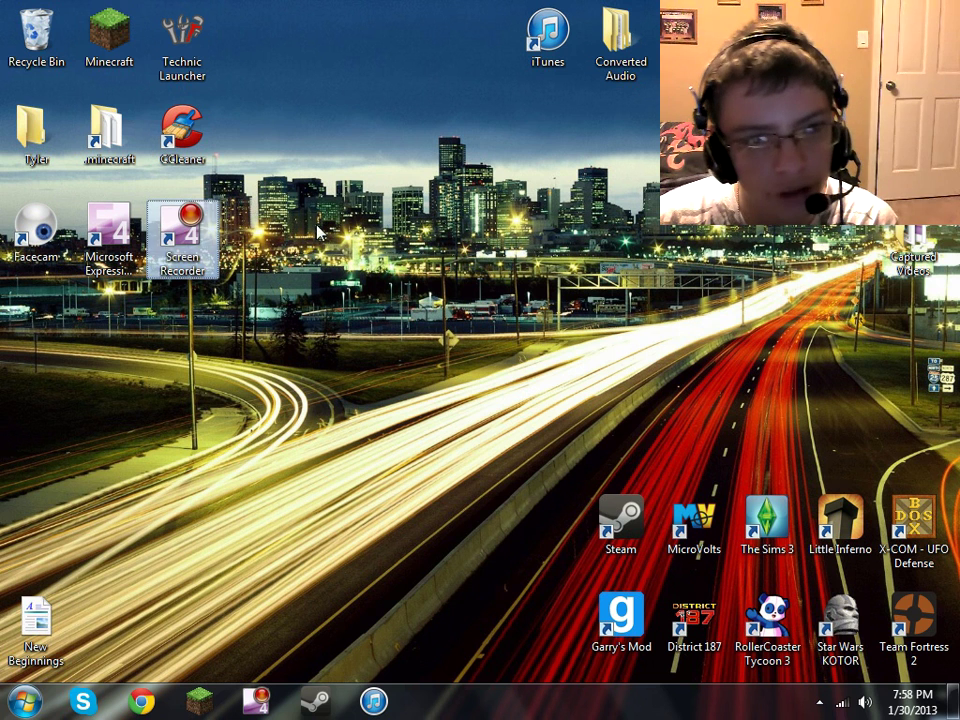
{"action": "left_click", "coordinate": [138, 220]}
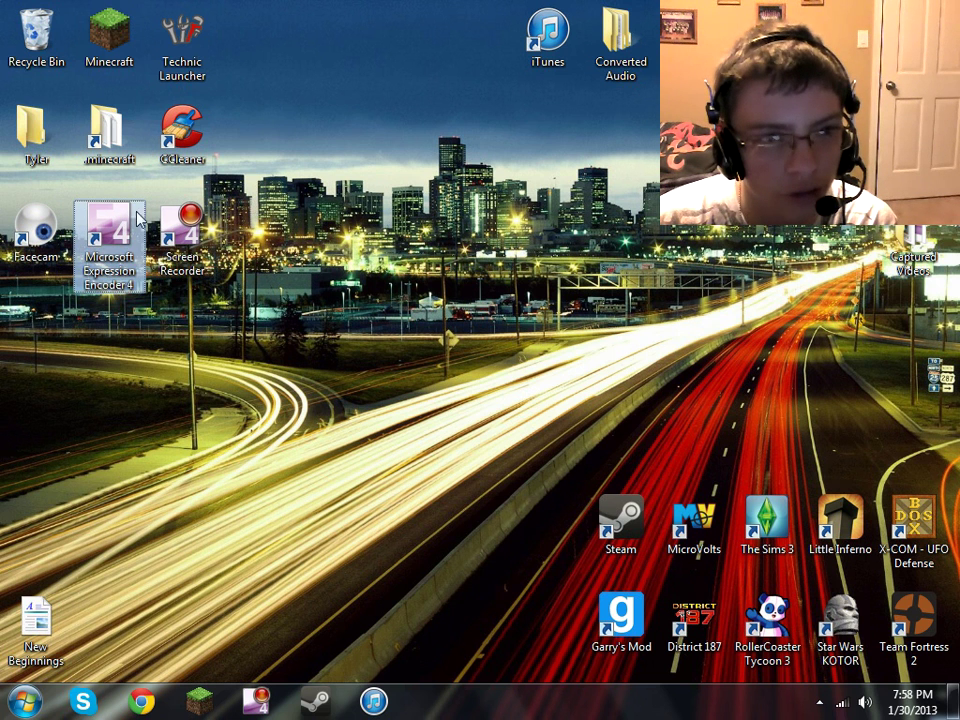
{"action": "left_click", "coordinate": [124, 413]}
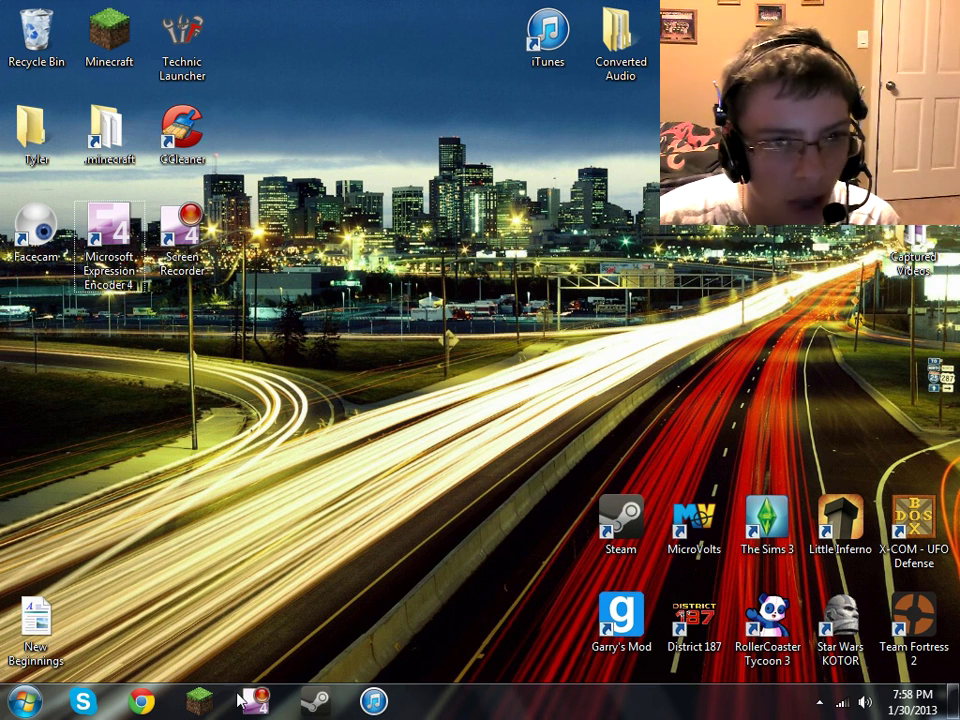
{"action": "double_click", "coordinate": [124, 256]}
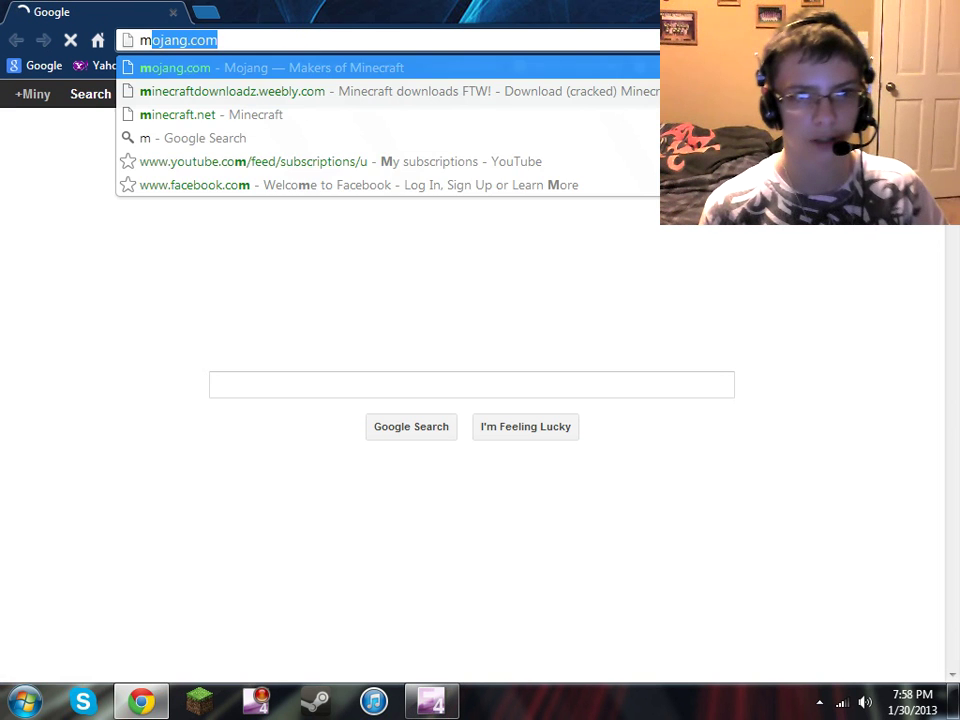
Step: Go to microsoft.com and search the site for 'microsoft expression encoder'
{"action": "type", "text": "icrosoft"}
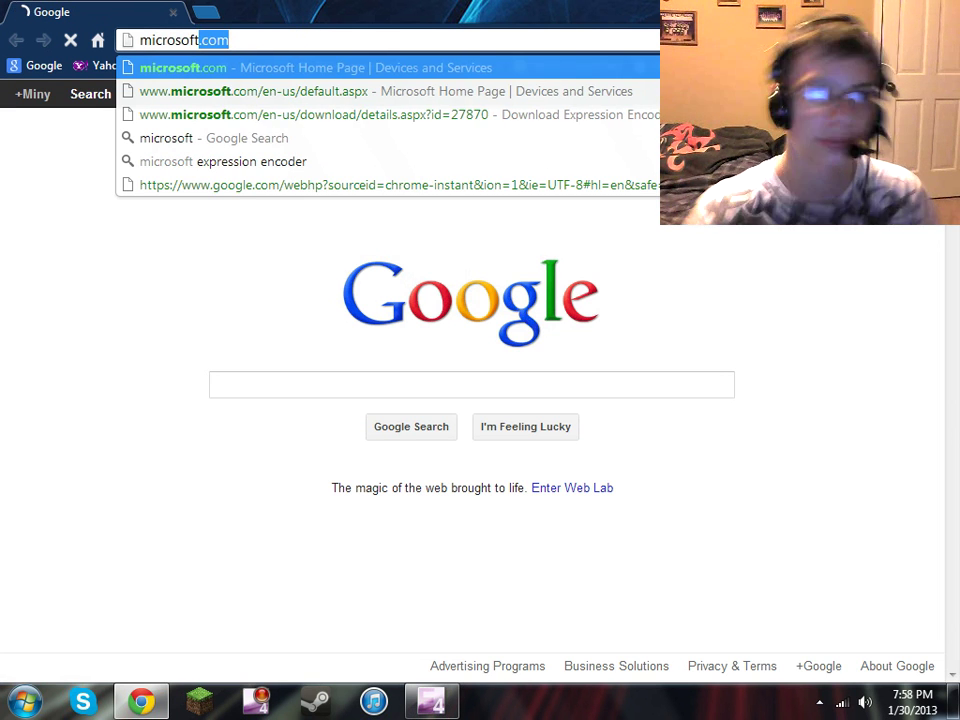
{"action": "key", "text": "Return"}
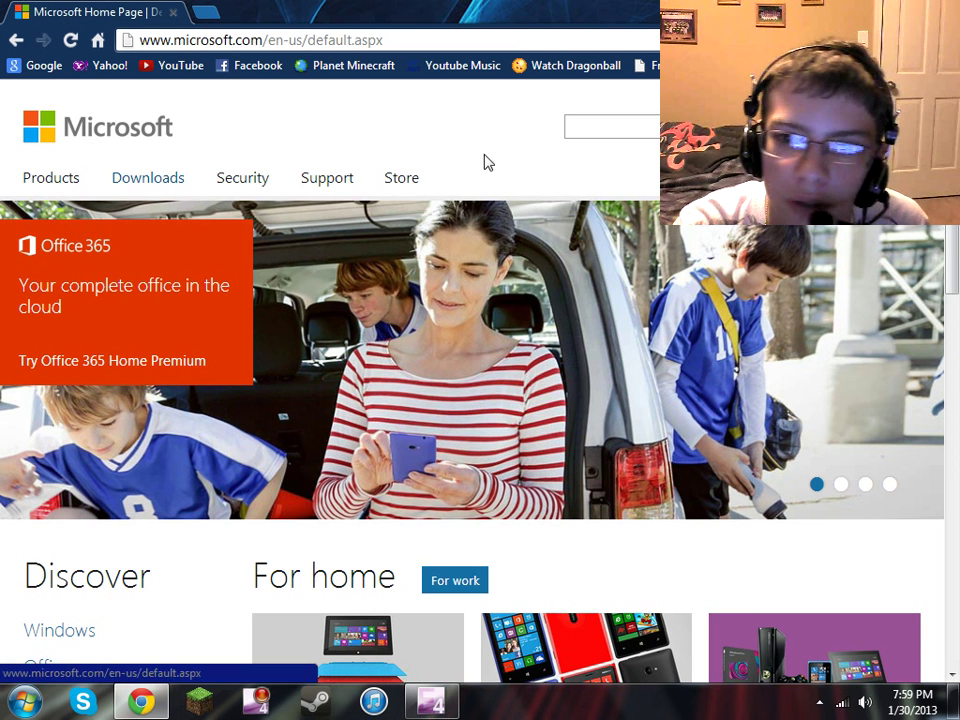
{"action": "left_click", "coordinate": [615, 127]}
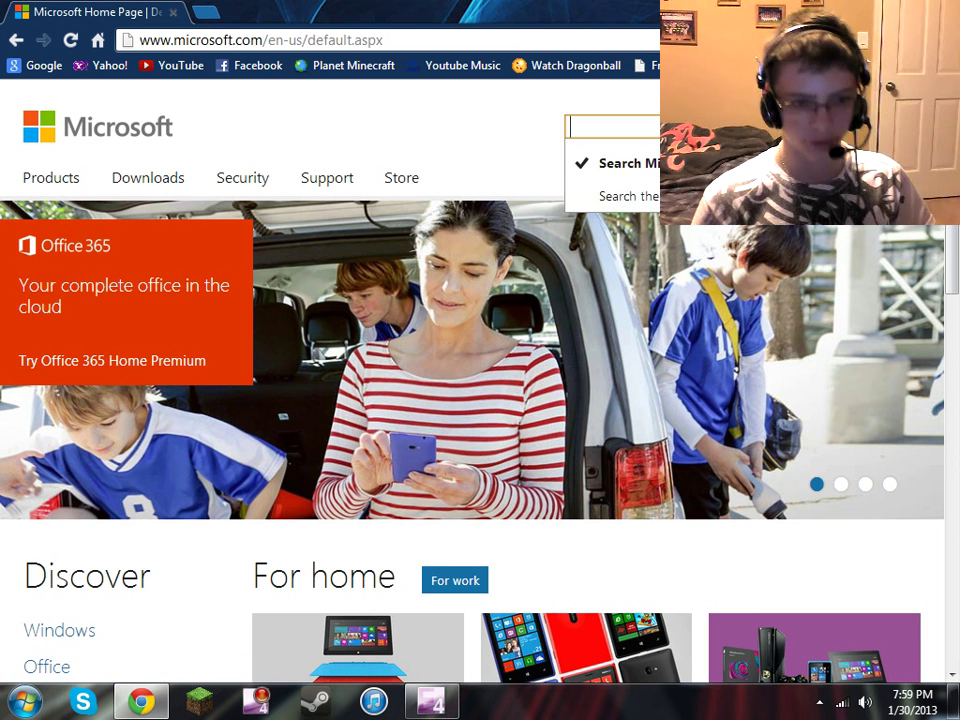
{"action": "type", "text": "mic"}
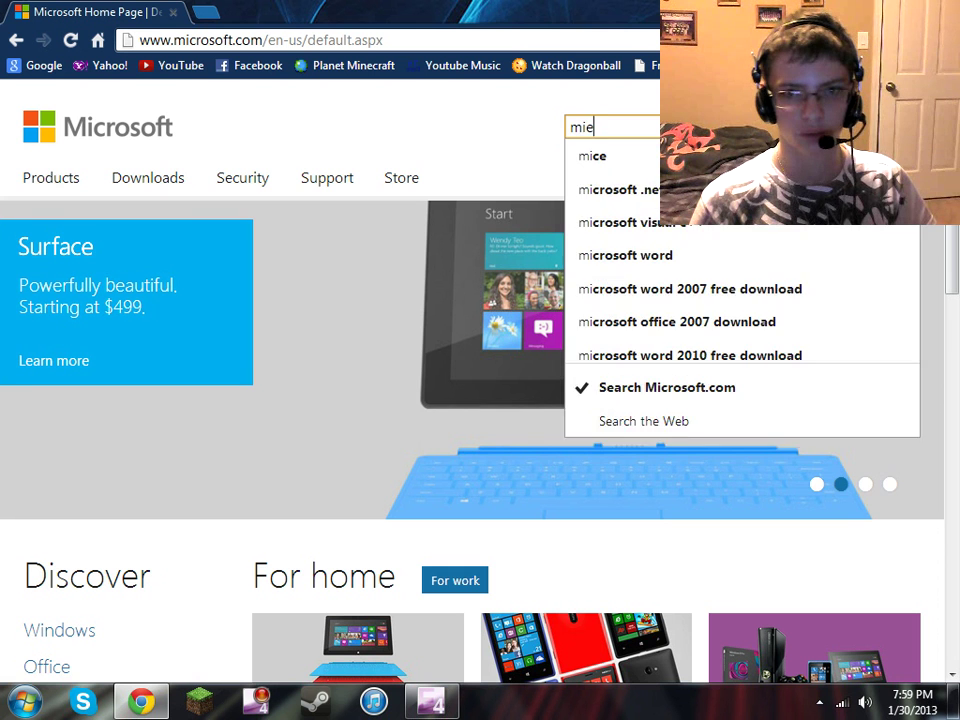
{"action": "type", "text": "ros"}
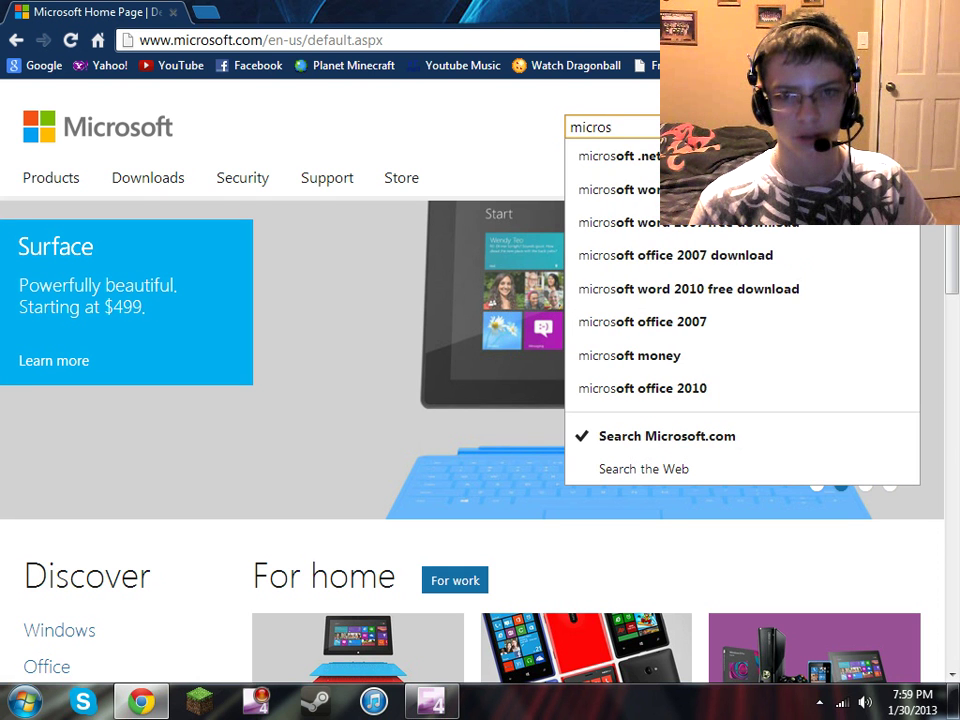
{"action": "type", "text": "oft exp"}
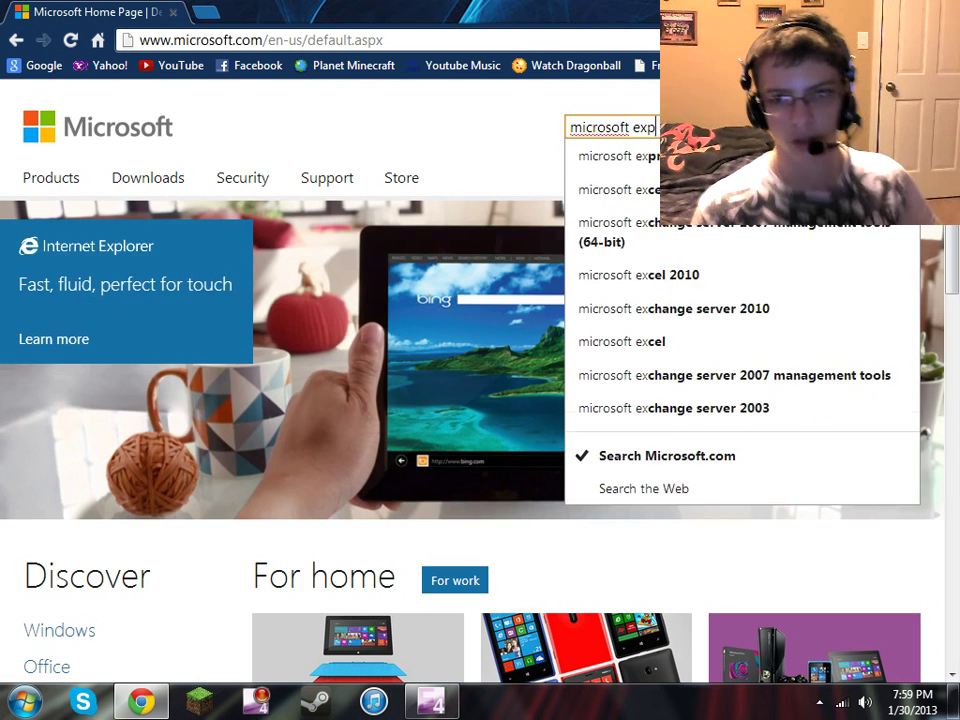
{"action": "type", "text": "r"}
{"action": "left_click", "coordinate": [618, 170]}
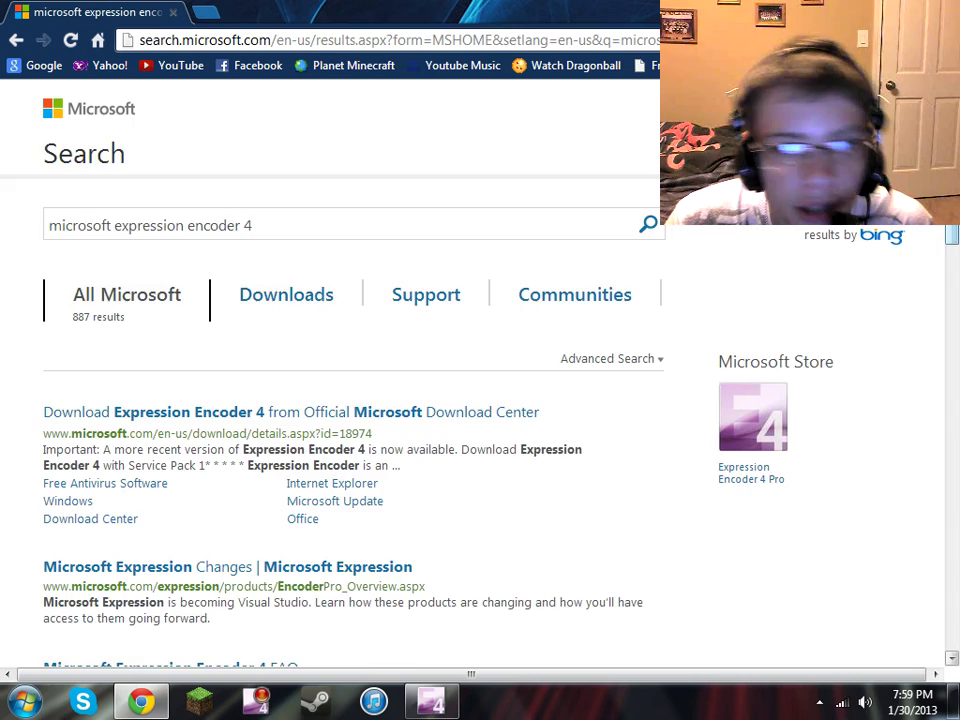
Step: Open the 'Download Expression Encoder 4 from Official Microsoft Download Center' result
{"action": "scroll", "coordinate": [480, 400], "scroll_direction": "down", "scroll_amount": 3}
{"action": "scroll", "coordinate": [340, 400], "scroll_direction": "up", "scroll_amount": 3}
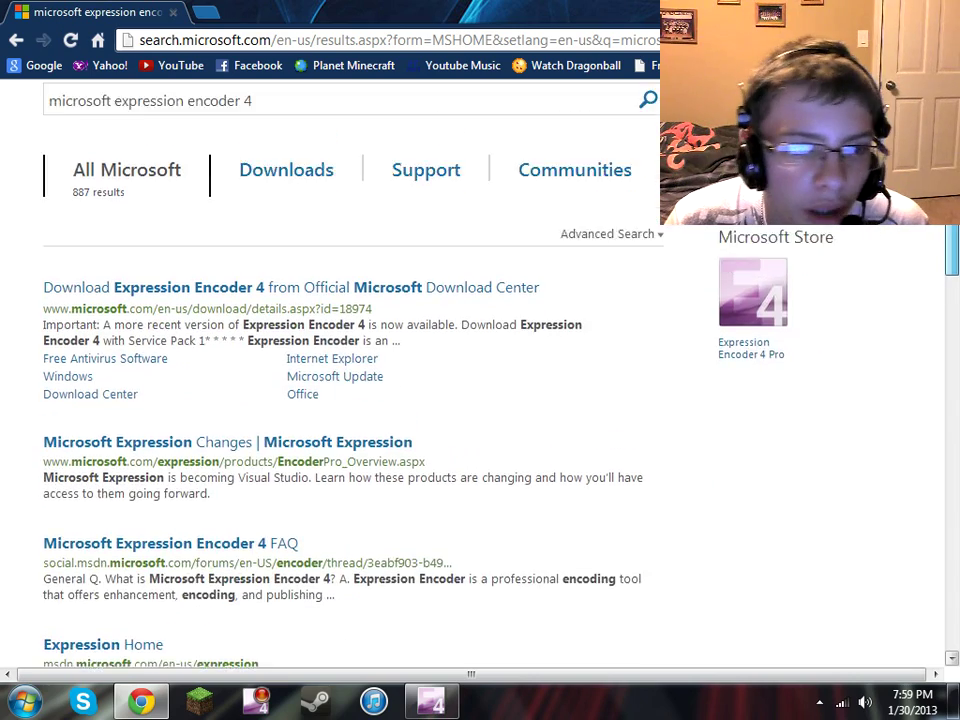
{"action": "scroll", "coordinate": [340, 400], "scroll_direction": "down", "scroll_amount": 3}
{"action": "scroll", "coordinate": [340, 400], "scroll_direction": "down", "scroll_amount": 5}
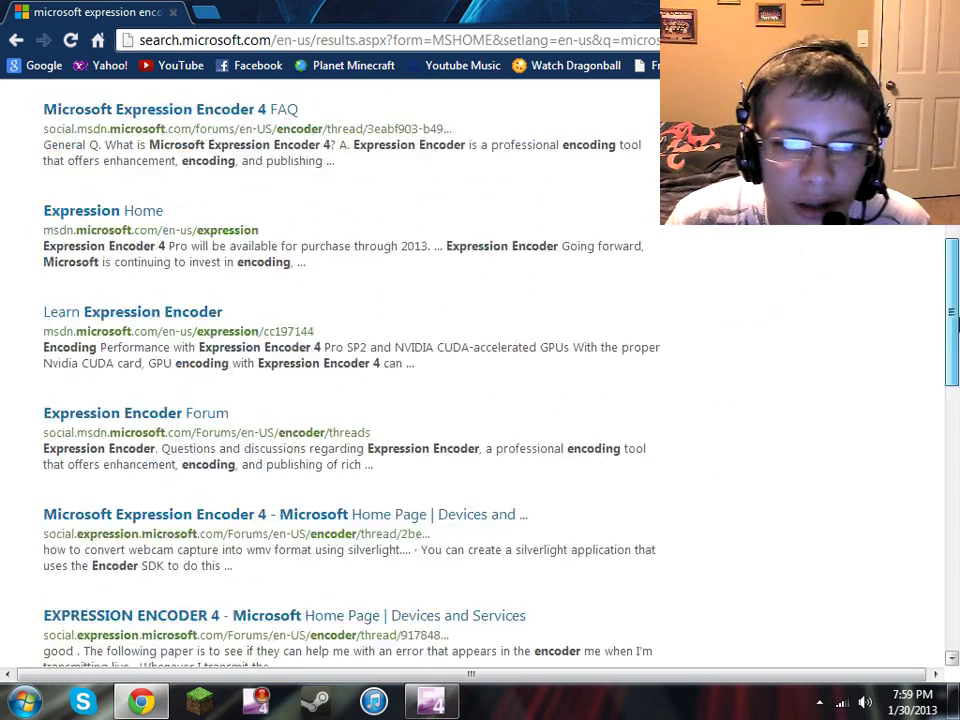
{"action": "scroll", "coordinate": [340, 400], "scroll_direction": "down", "scroll_amount": 3}
{"action": "scroll", "coordinate": [340, 400], "scroll_direction": "up", "scroll_amount": 10}
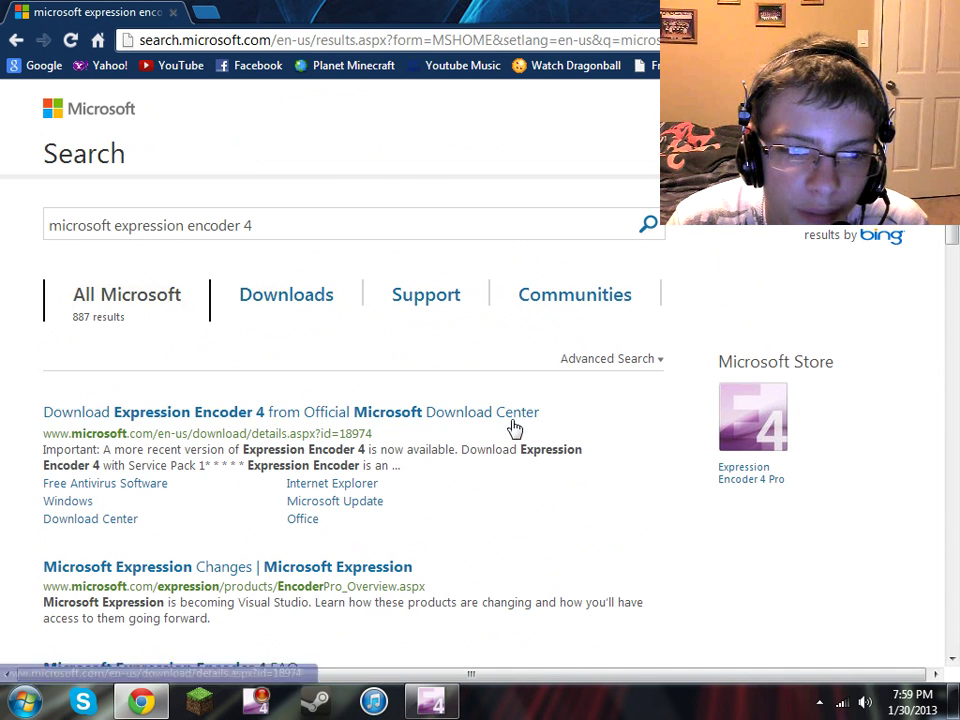
{"action": "scroll", "coordinate": [527, 446], "scroll_direction": "down", "scroll_amount": 3}
{"action": "scroll", "coordinate": [529, 422], "scroll_direction": "down", "scroll_amount": 4}
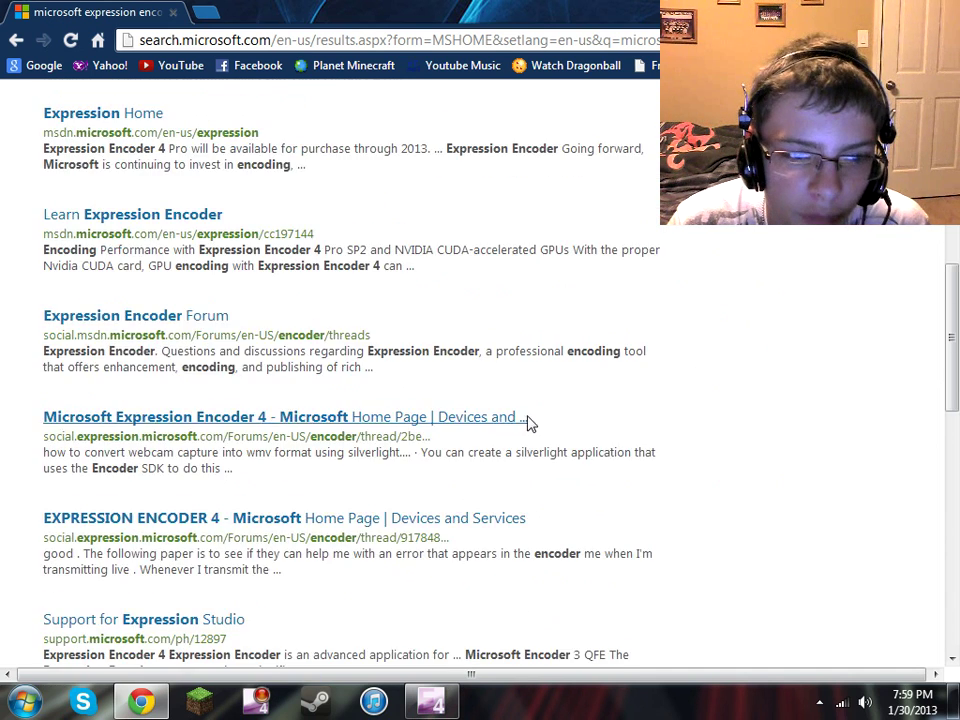
{"action": "scroll", "coordinate": [530, 420], "scroll_direction": "down", "scroll_amount": 5}
{"action": "scroll", "coordinate": [763, 394], "scroll_direction": "up", "scroll_amount": 1}
{"action": "scroll", "coordinate": [763, 394], "scroll_direction": "up", "scroll_amount": 3}
{"action": "scroll", "coordinate": [763, 394], "scroll_direction": "up", "scroll_amount": 2}
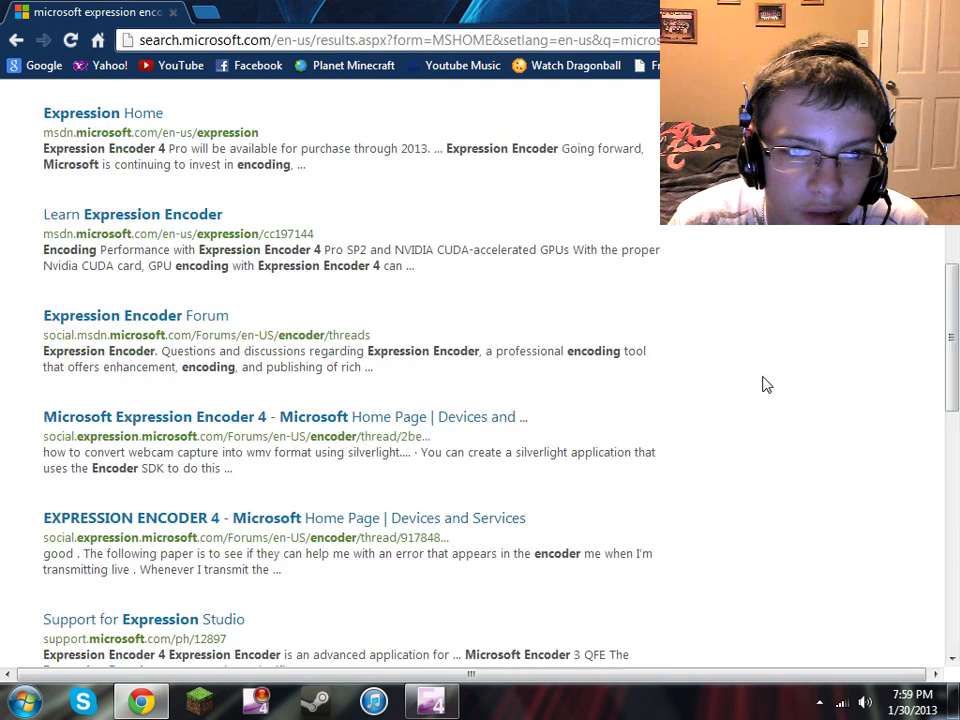
{"action": "scroll", "coordinate": [763, 385], "scroll_direction": "up", "scroll_amount": 4}
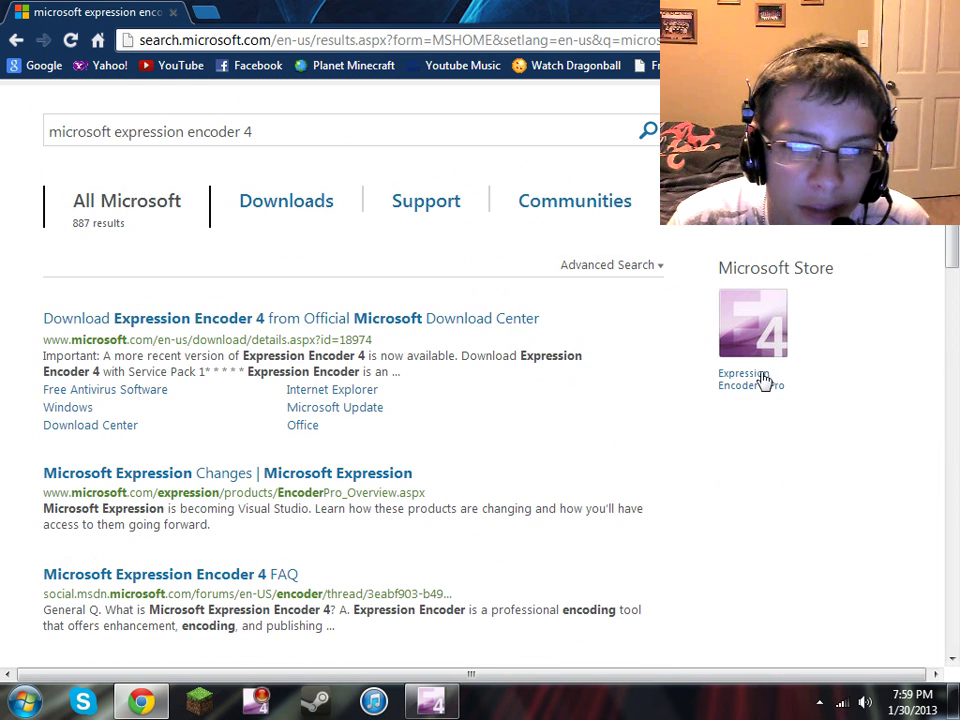
{"action": "left_click", "coordinate": [335, 318]}
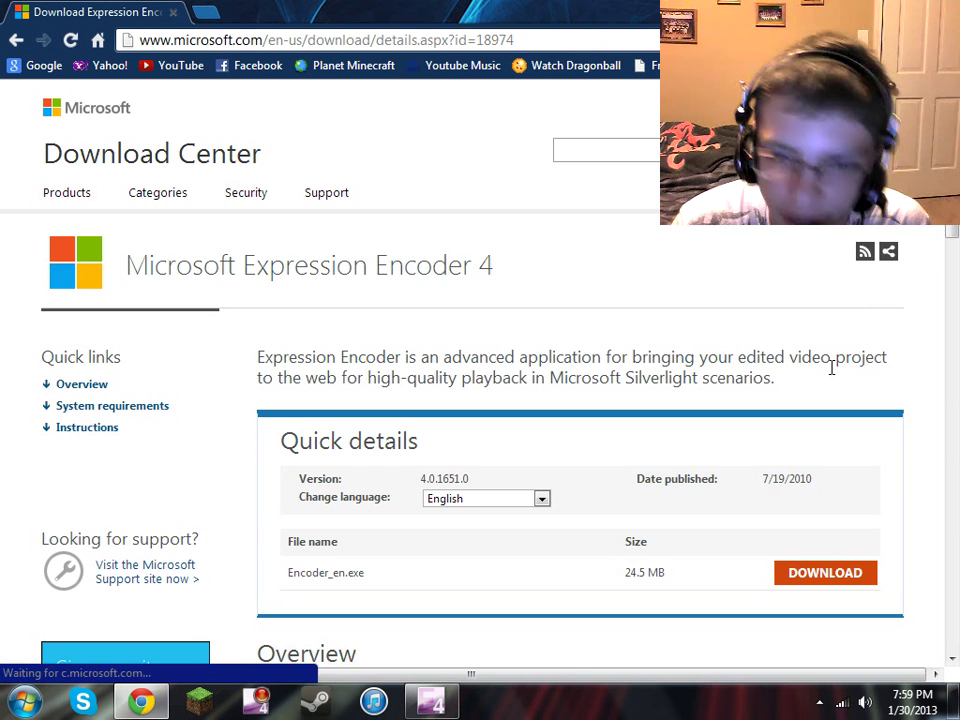
Step: Scroll the Expression Encoder 4 download page, highlighting and then deselecting its title
{"action": "scroll", "coordinate": [480, 400], "scroll_direction": "down", "scroll_amount": 1}
{"action": "scroll", "coordinate": [480, 400], "scroll_direction": "down", "scroll_amount": 1}
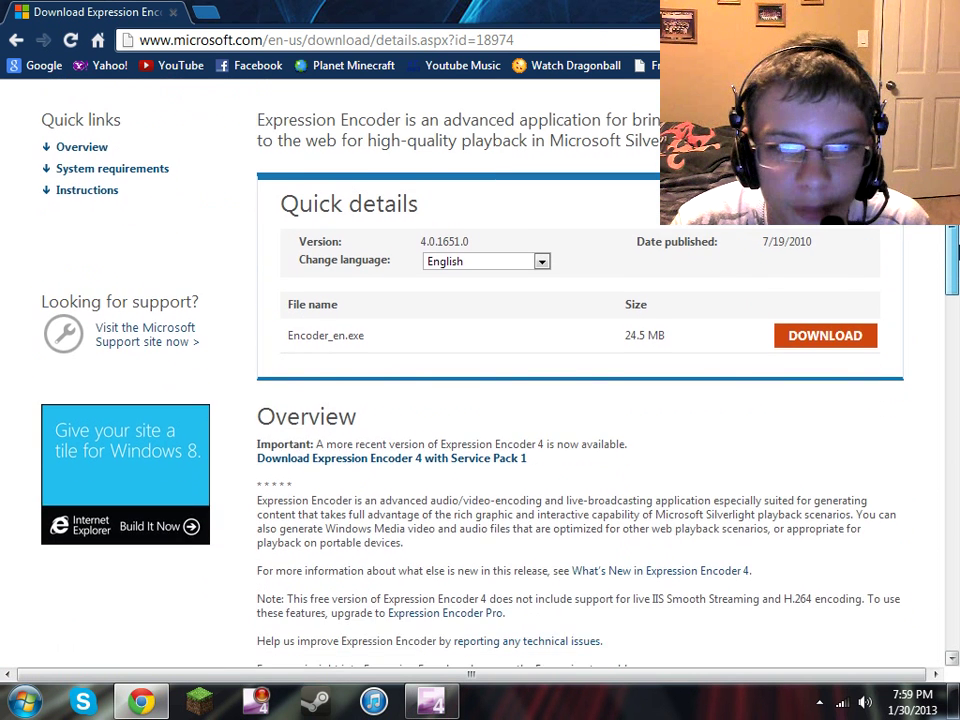
{"action": "scroll", "coordinate": [480, 400], "scroll_direction": "up", "scroll_amount": 2}
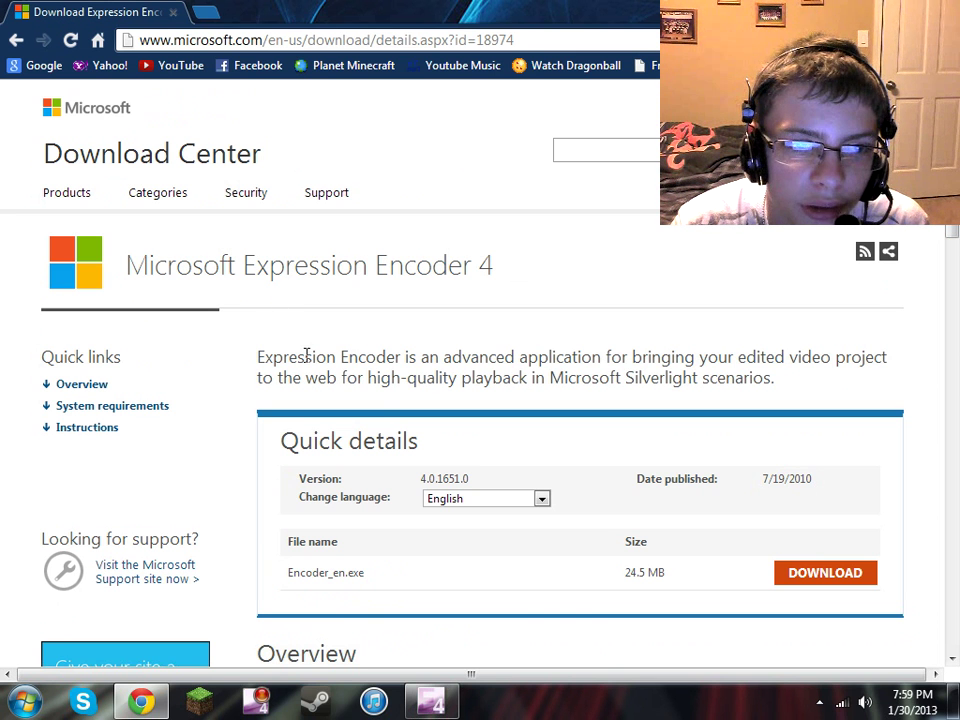
{"action": "left_click_drag", "start_coordinate": [131, 264], "coordinate": [588, 270]}
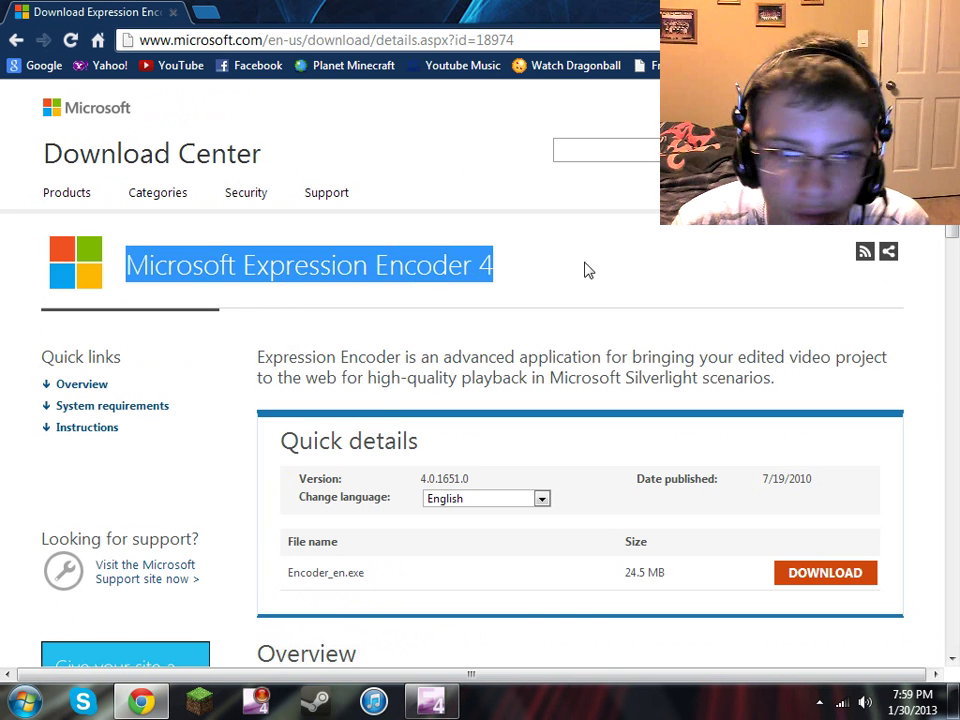
{"action": "left_click", "coordinate": [215, 289]}
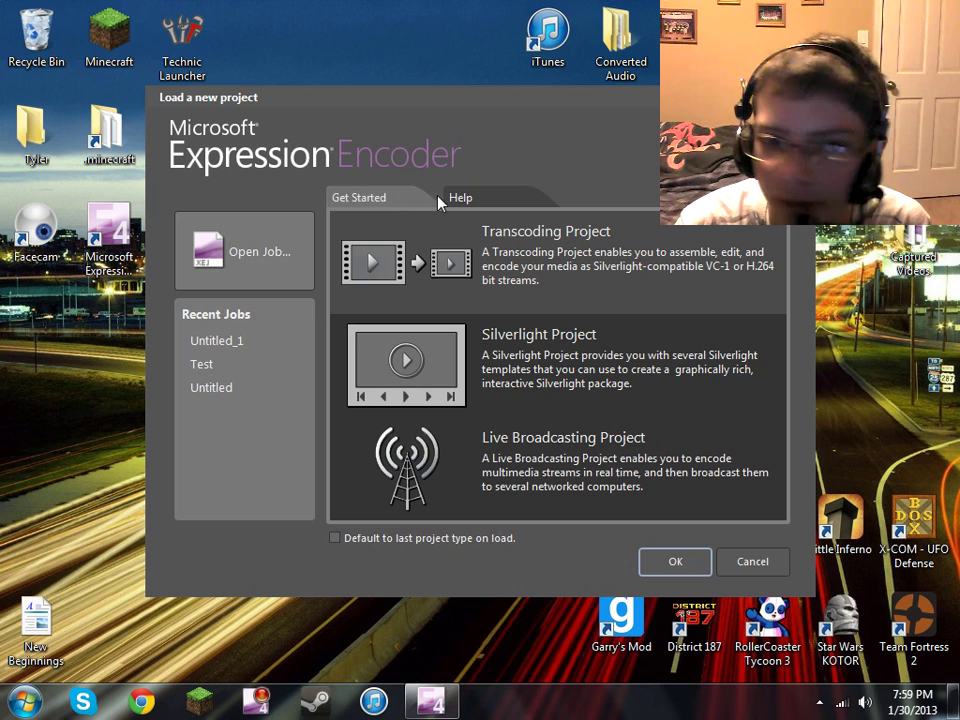
{"action": "mouse_move", "coordinate": [331, 97]}
{"action": "left_mouse_down"}
{"action": "mouse_move", "coordinate": [338, 147]}
{"action": "mouse_move", "coordinate": [321, 78]}
{"action": "left_mouse_up"}
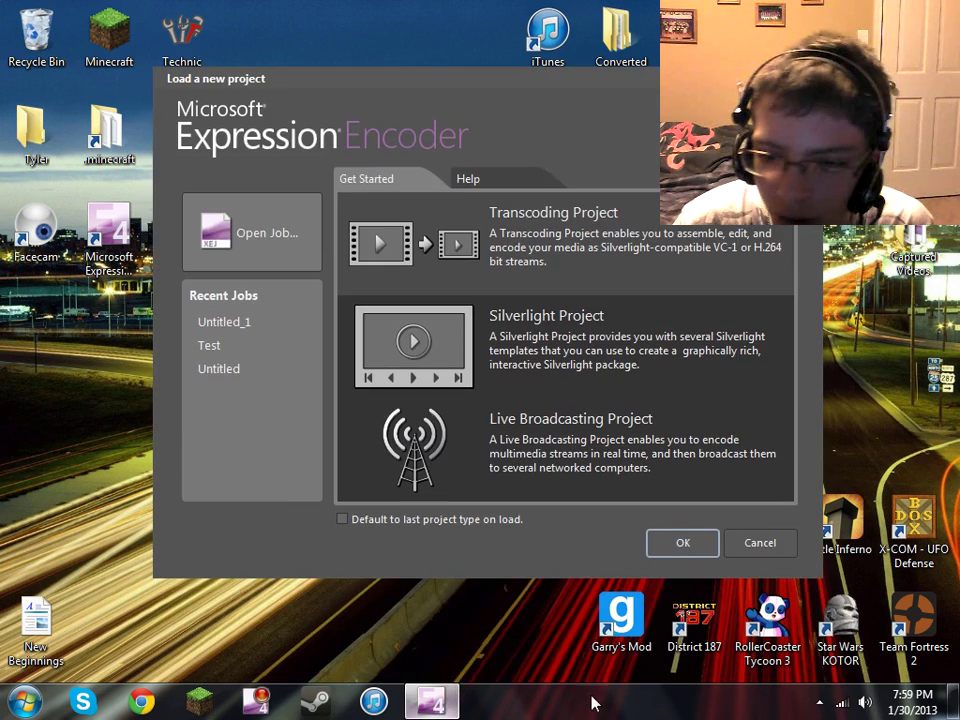
{"action": "left_click", "coordinate": [818, 702]}
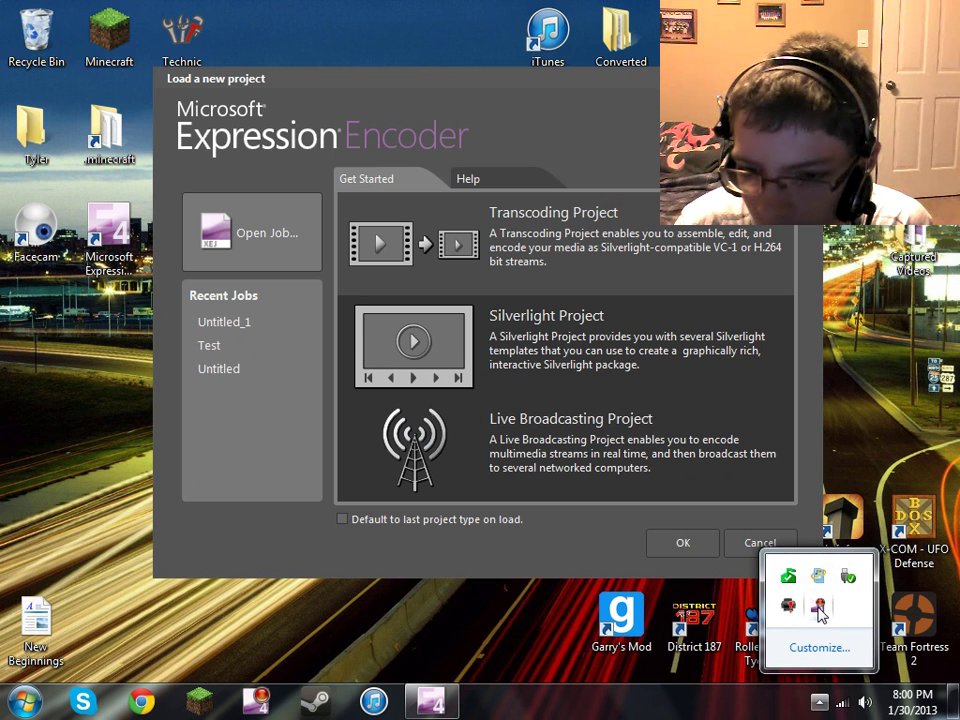
{"action": "right_click", "coordinate": [819, 607]}
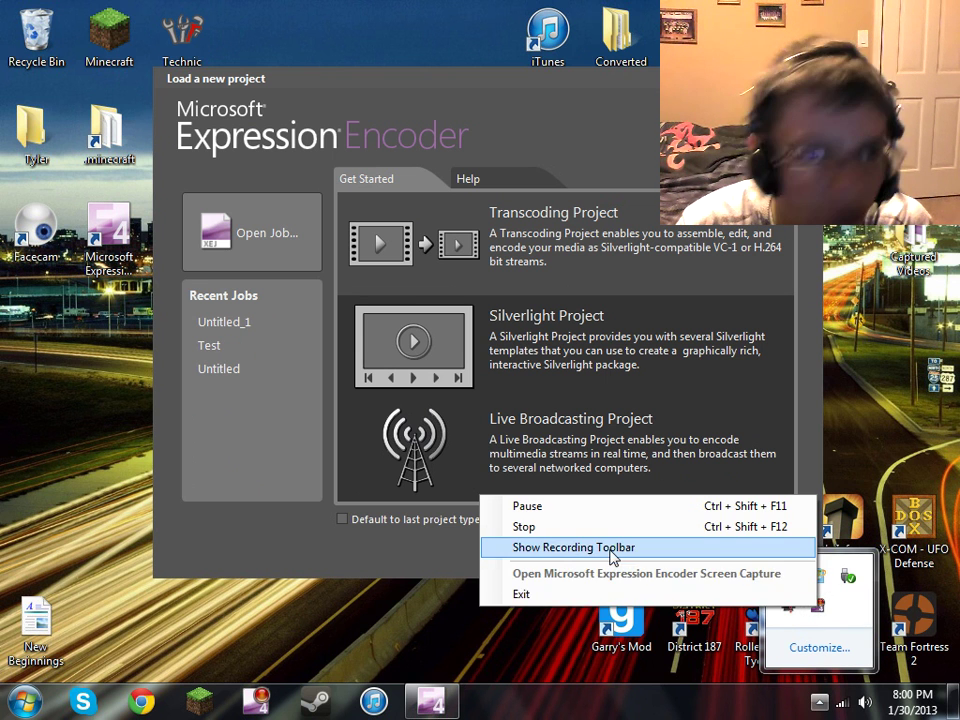
{"action": "left_click", "coordinate": [573, 547]}
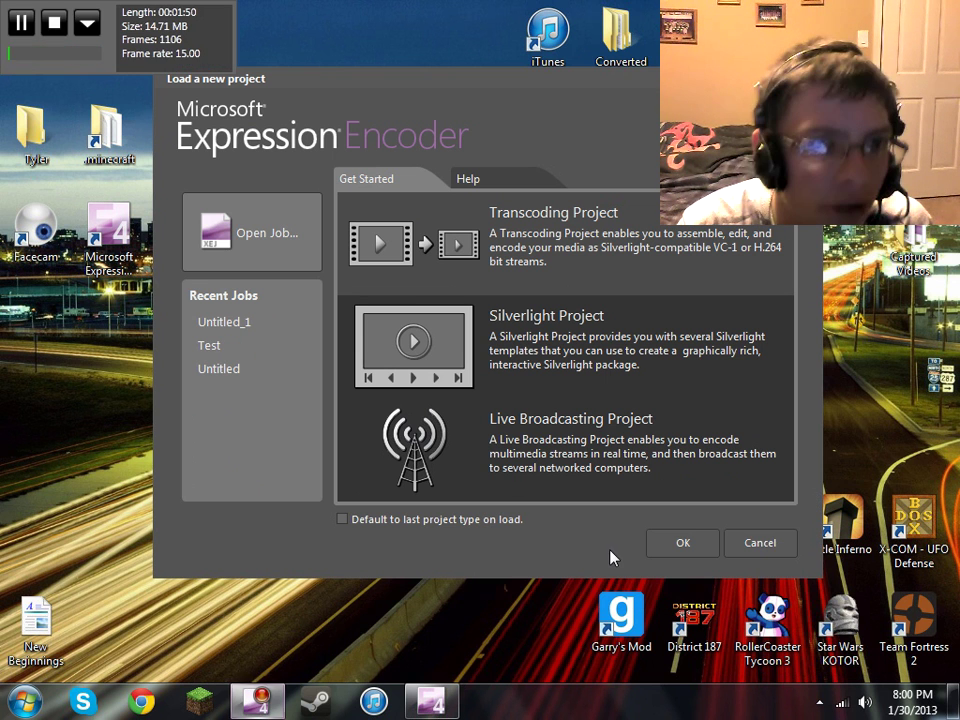
{"action": "left_click", "coordinate": [86, 22]}
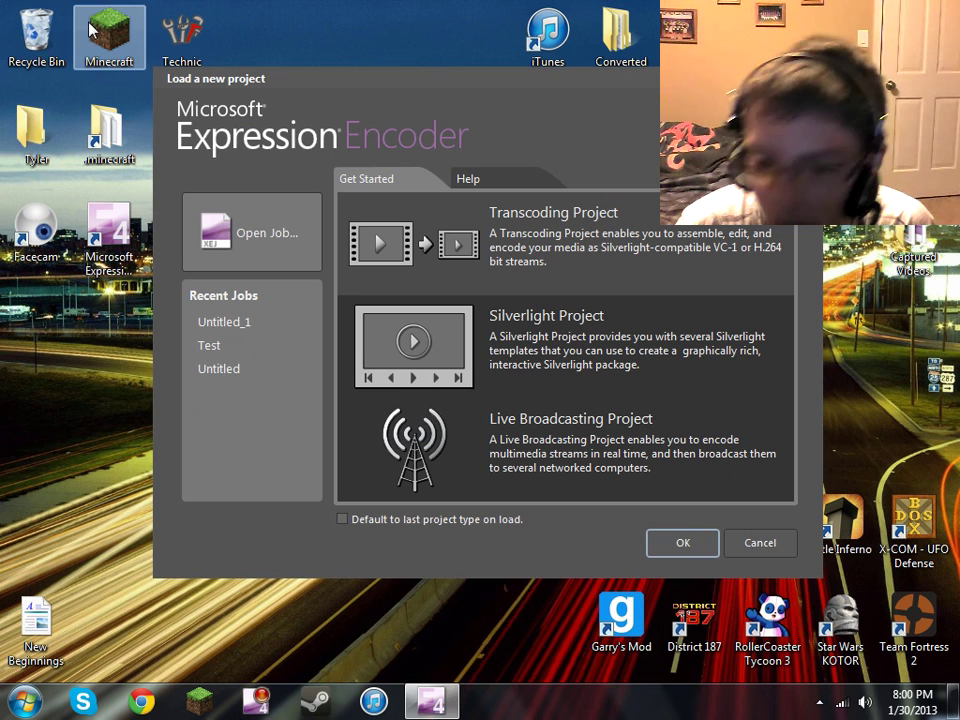
{"action": "left_click", "coordinate": [819, 704]}
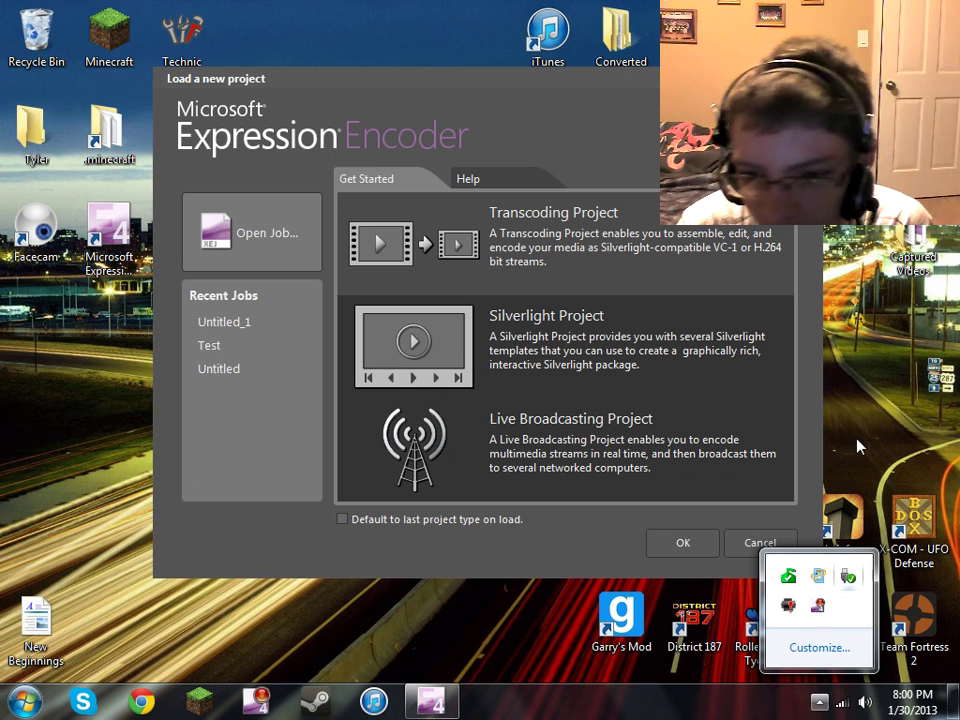
{"action": "left_click", "coordinate": [846, 421]}
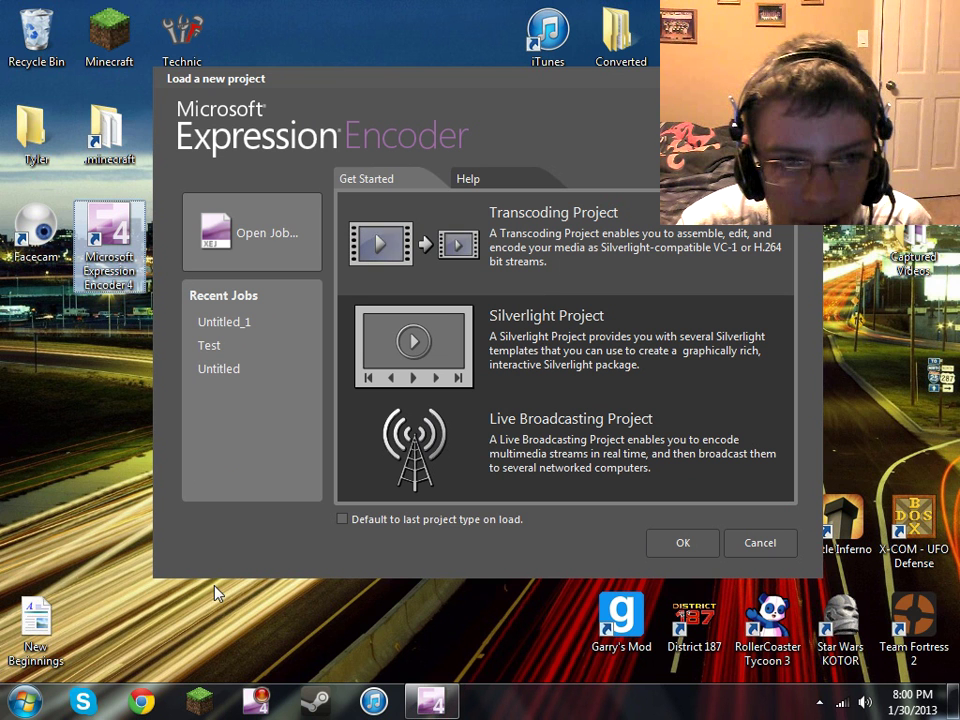
Step: Choose Transcoding Project to open an empty Untitled job
{"action": "double_click", "coordinate": [587, 254]}
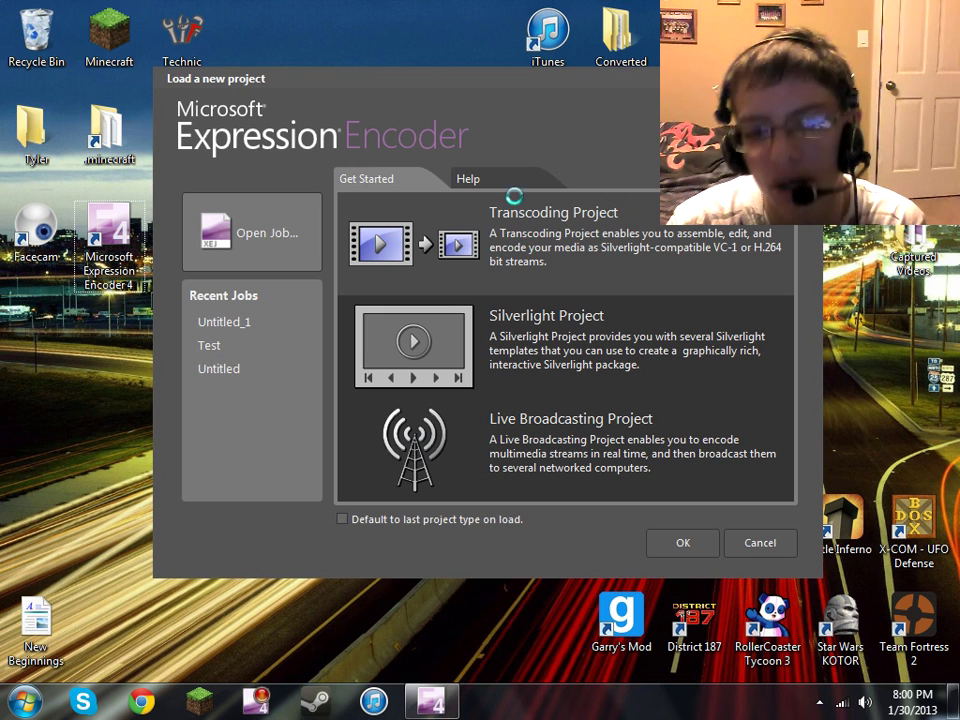
{"action": "double_click", "coordinate": [617, 248]}
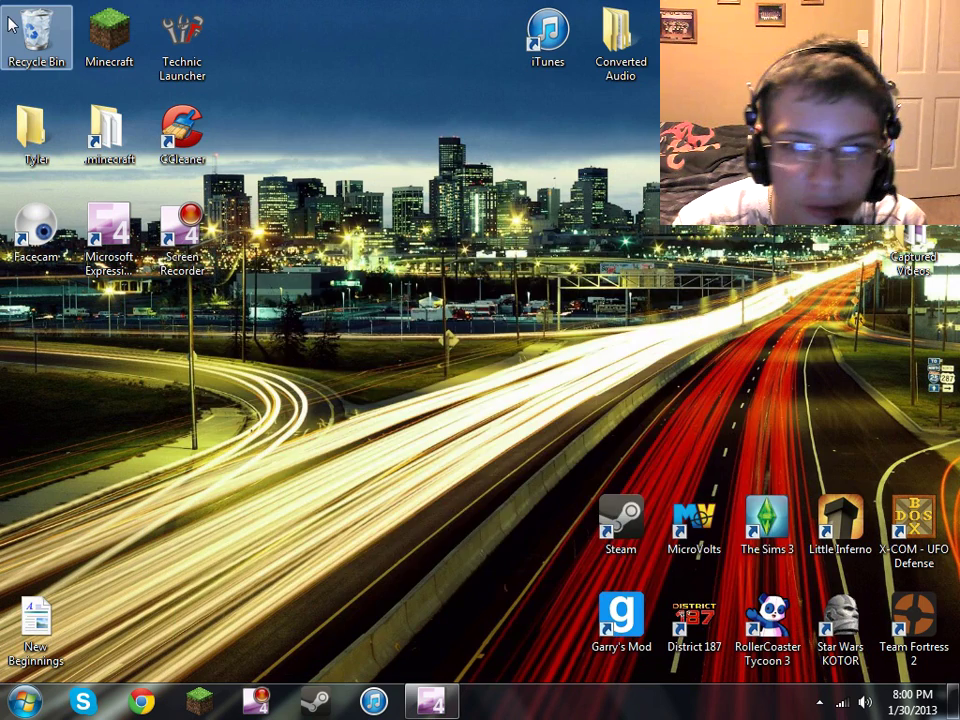
Step: Restore ScreenCapture_1-30-2013 7.48.15 PM from the Recycle Bin to the desktop and import it
{"action": "double_click", "coordinate": [10, 22]}
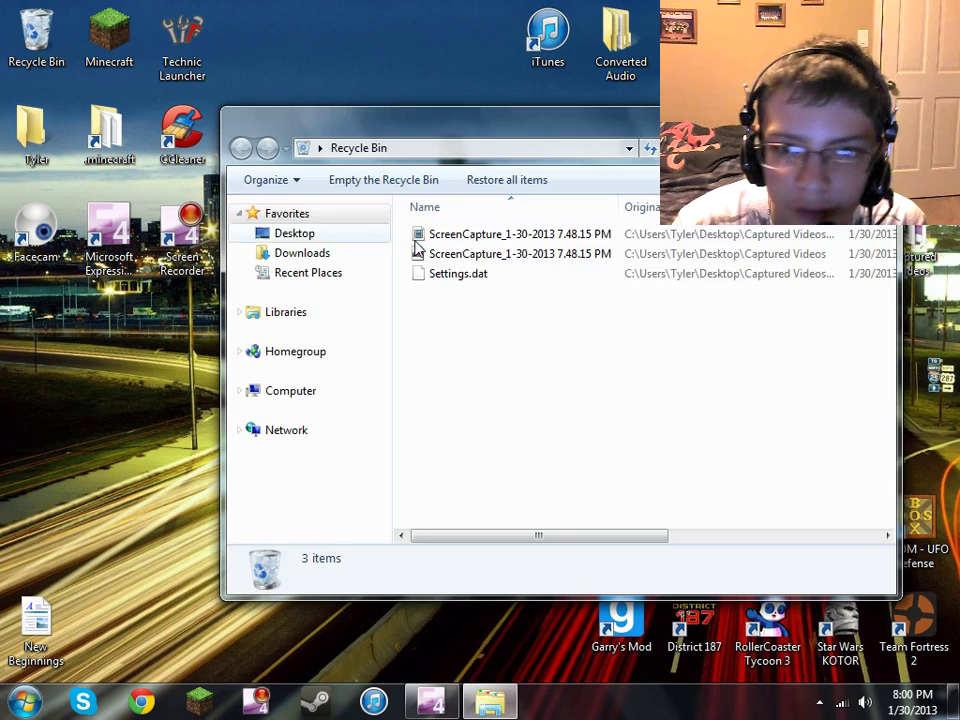
{"action": "mouse_move", "coordinate": [430, 253]}
{"action": "left_mouse_down"}
{"action": "mouse_move", "coordinate": [165, 422]}
{"action": "mouse_move", "coordinate": [178, 385]}
{"action": "left_mouse_up"}
{"action": "key", "text": "alt+F4"}
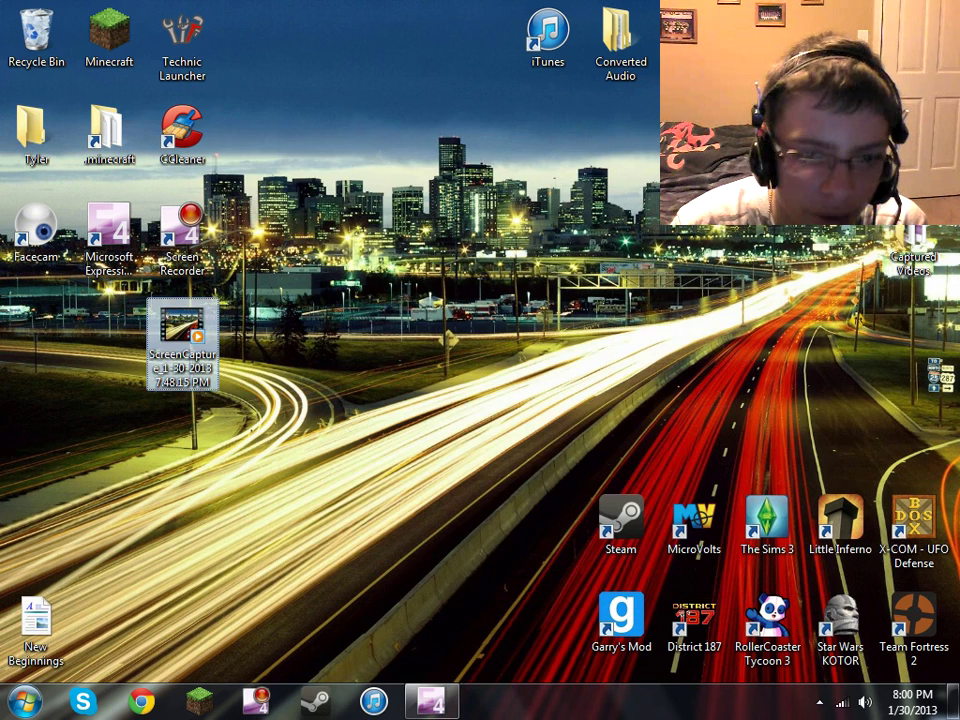
{"action": "left_click", "coordinate": [420, 700]}
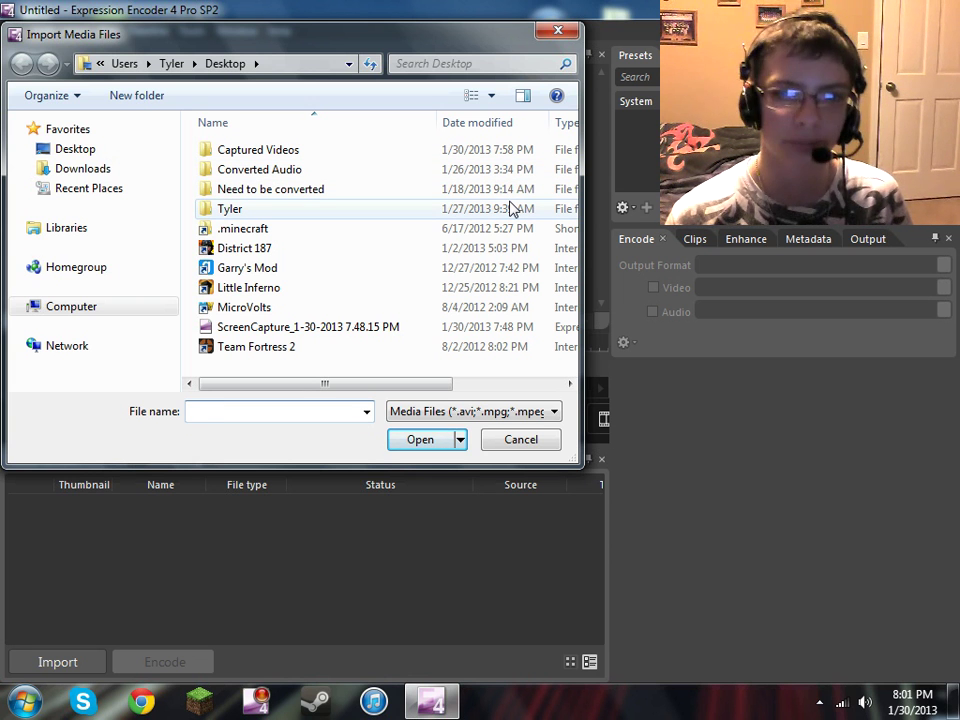
{"action": "double_click", "coordinate": [300, 326]}
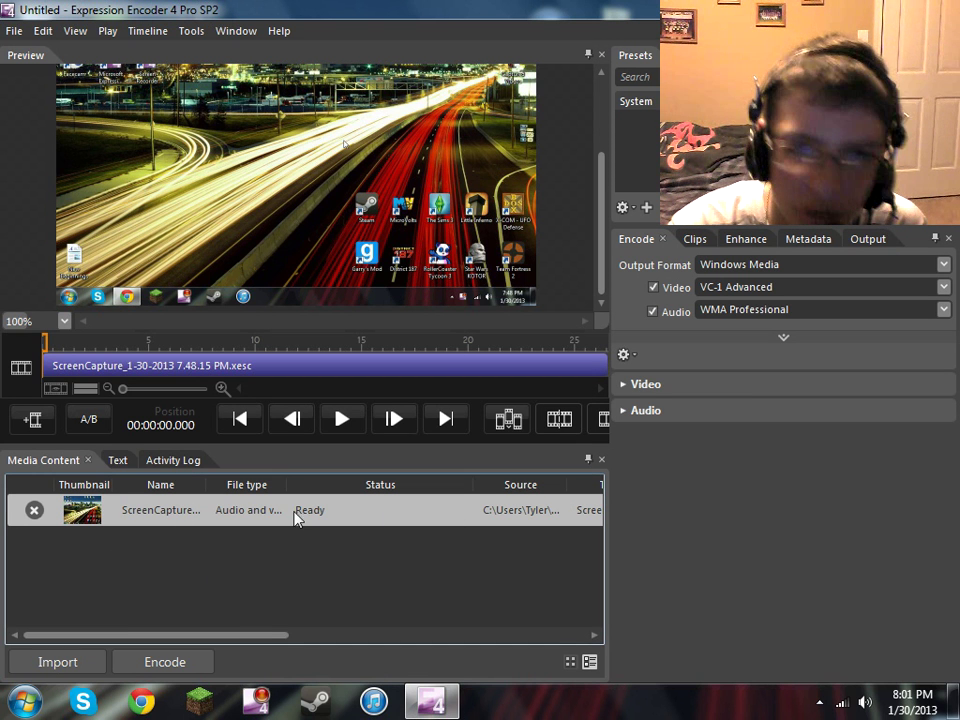
Step: Toggle the timeline clip view and set the output format to Windows Media
{"action": "scroll", "coordinate": [589, 210], "scroll_direction": "up", "scroll_amount": 3}
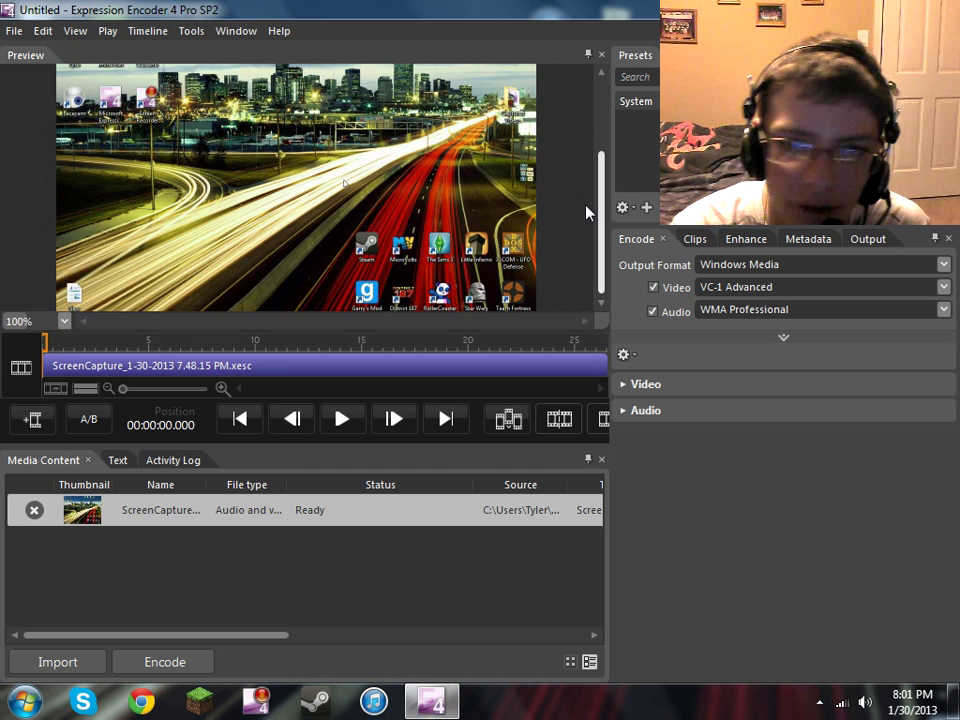
{"action": "scroll", "coordinate": [588, 92], "scroll_direction": "up", "scroll_amount": 2}
{"action": "scroll", "coordinate": [578, 140], "scroll_direction": "down", "scroll_amount": 3}
{"action": "scroll", "coordinate": [570, 200], "scroll_direction": "up", "scroll_amount": 1}
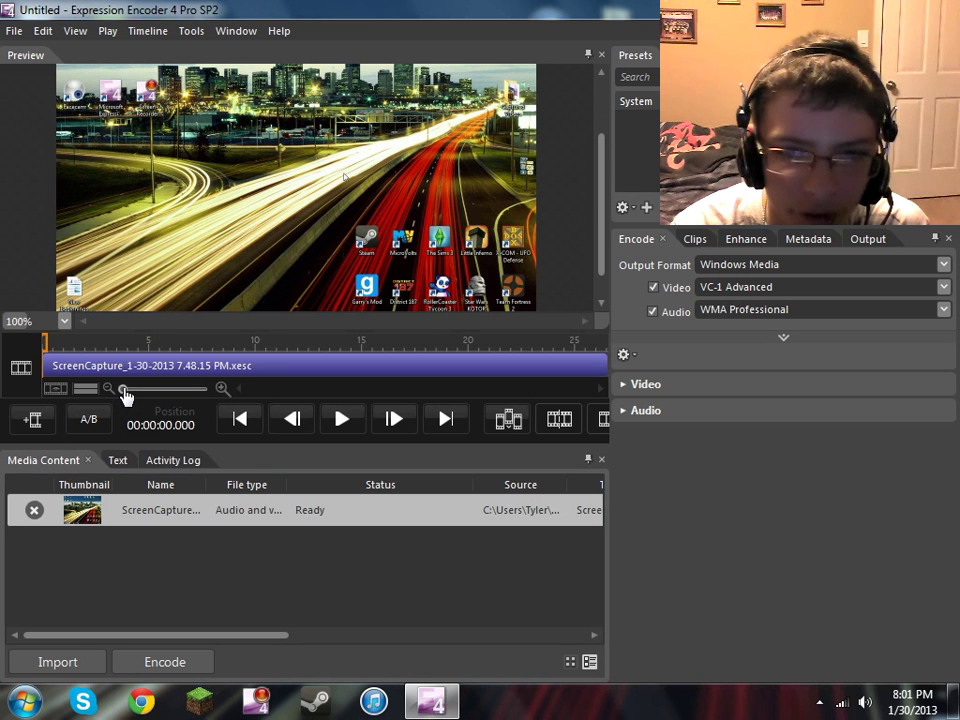
{"action": "left_click", "coordinate": [85, 388]}
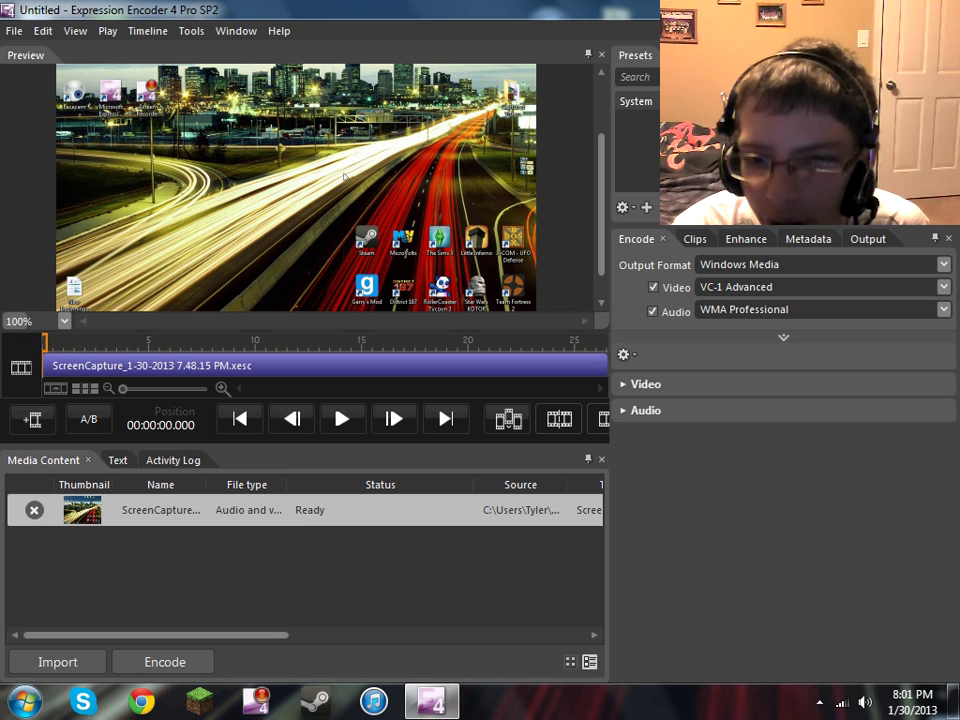
{"action": "left_click", "coordinate": [952, 266]}
{"action": "left_click", "coordinate": [778, 288]}
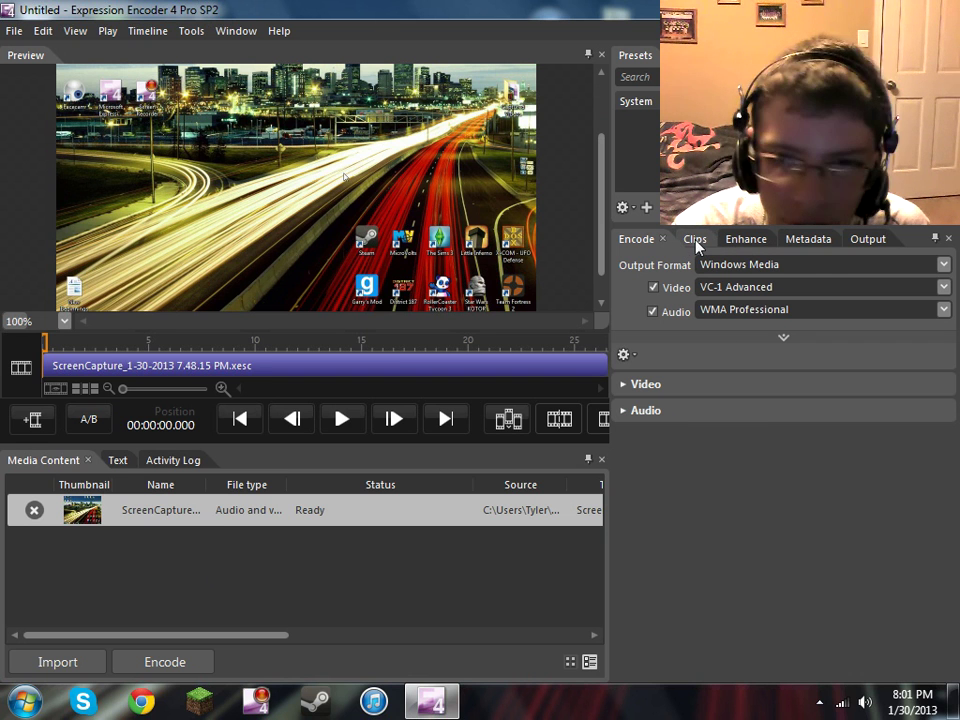
Step: View the Clips and Enhance tabs, nudge the Volume slider, then check the Encode tab
{"action": "left_click", "coordinate": [695, 240]}
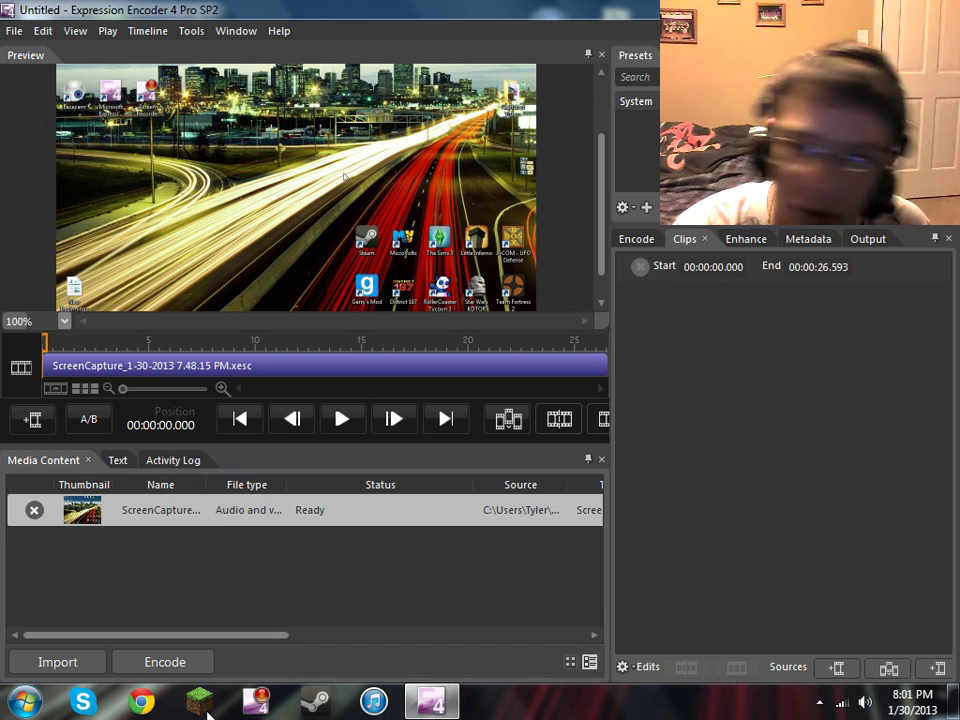
{"action": "left_click", "coordinate": [740, 240]}
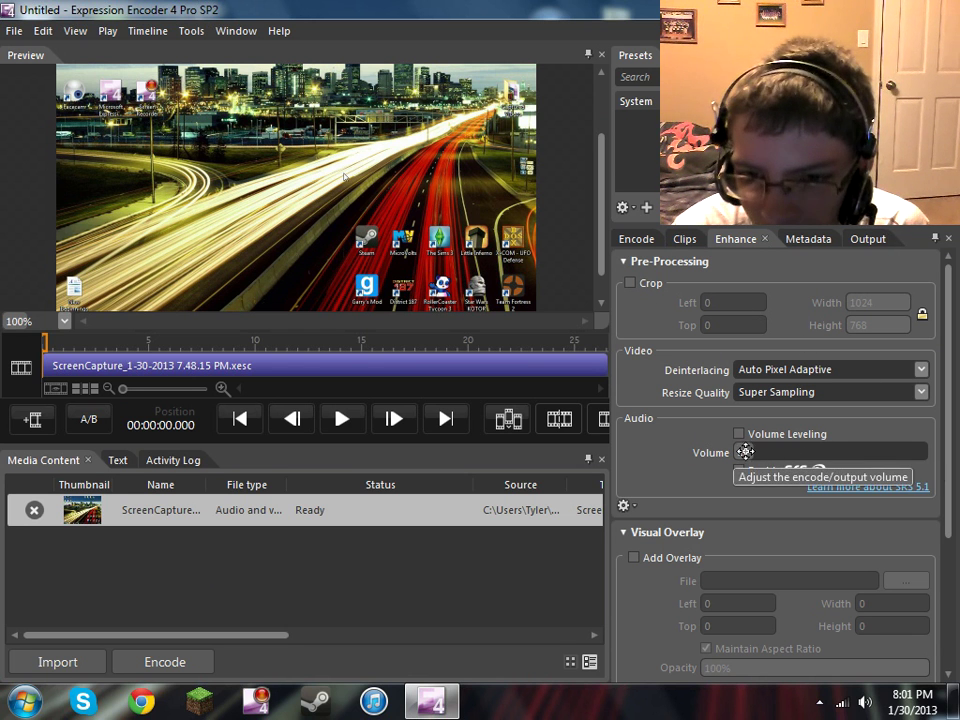
{"action": "mouse_move", "coordinate": [791, 470]}
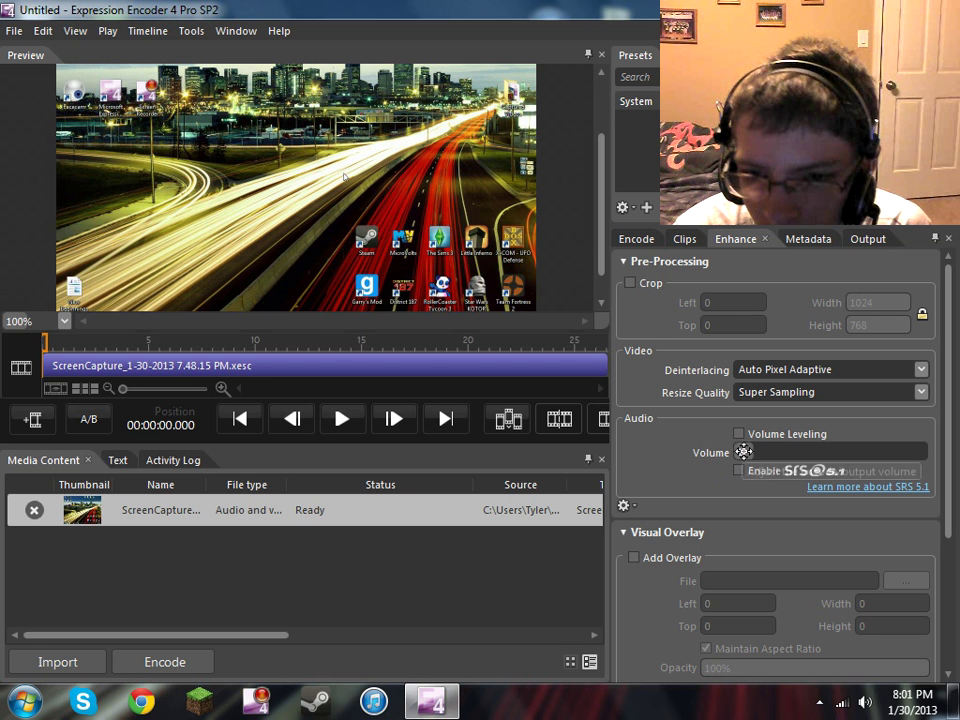
{"action": "mouse_move", "coordinate": [736, 452]}
{"action": "left_mouse_down"}
{"action": "mouse_move", "coordinate": [760, 452]}
{"action": "mouse_move", "coordinate": [742, 452]}
{"action": "left_mouse_up"}
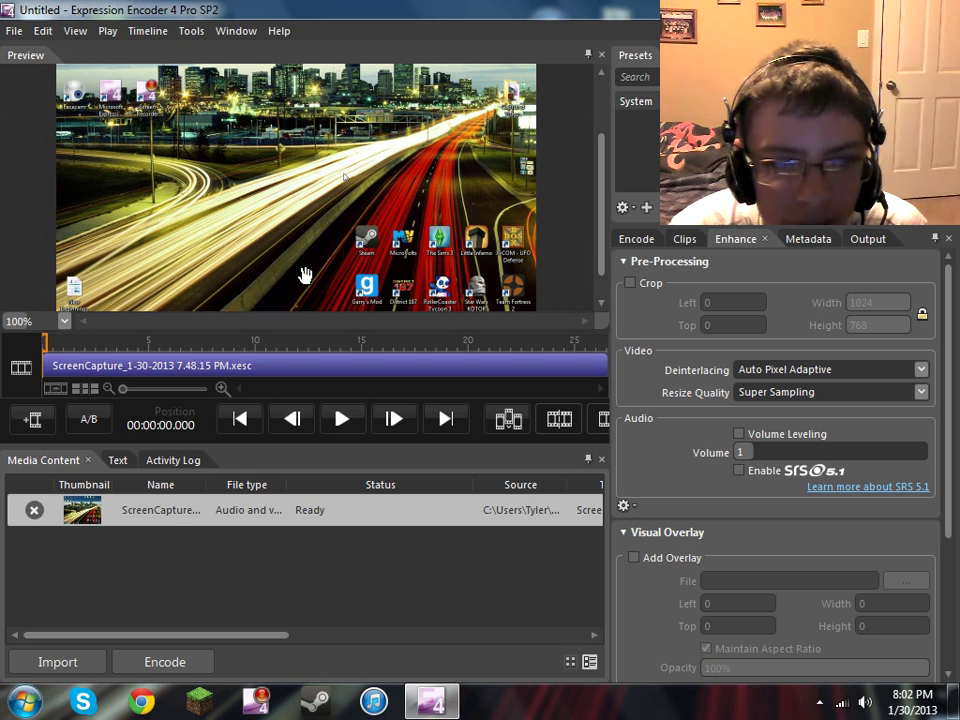
{"action": "left_click", "coordinate": [653, 240]}
Step: Back on Enhance, start adding an overlay, cancel the file dialog, and scroll the panel
{"action": "left_click", "coordinate": [724, 240]}
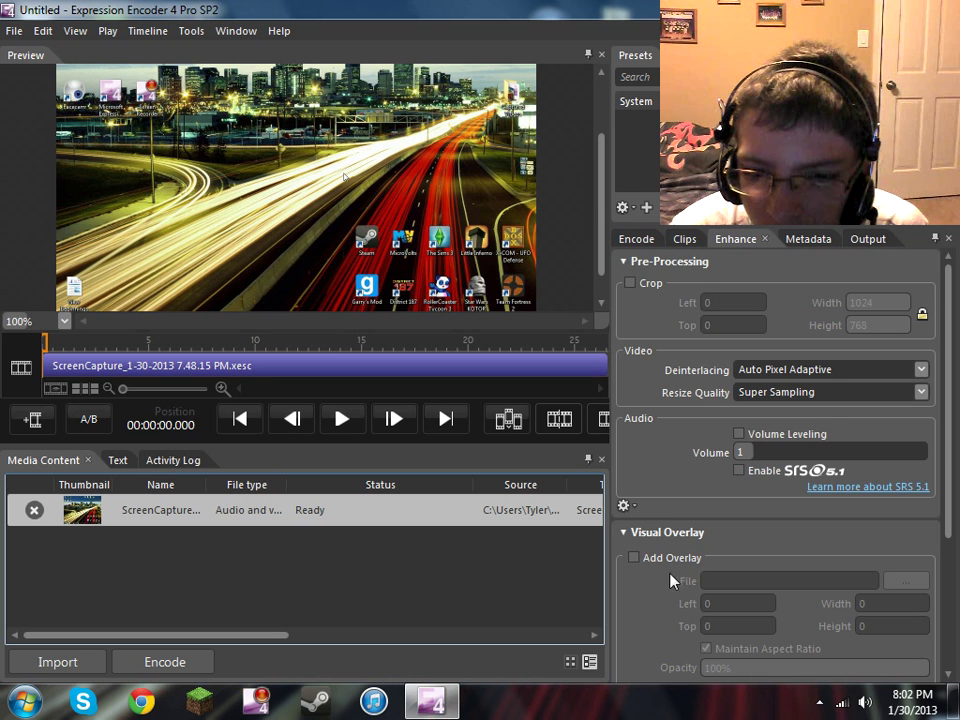
{"action": "left_click", "coordinate": [633, 559]}
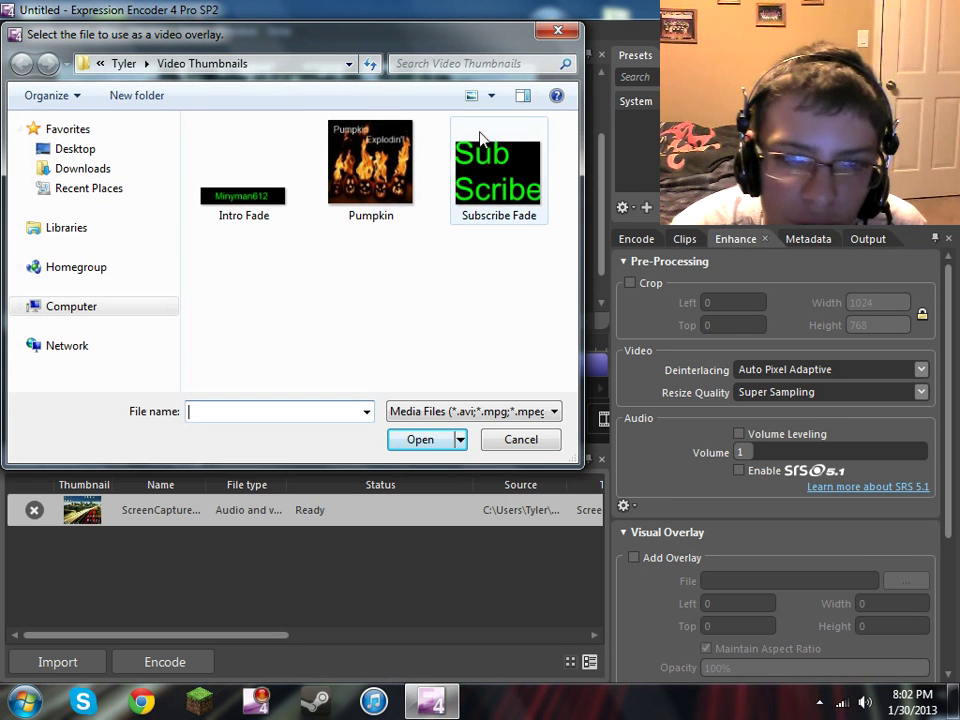
{"action": "left_click", "coordinate": [548, 445]}
{"action": "scroll", "coordinate": [825, 514], "scroll_direction": "down", "scroll_amount": 3}
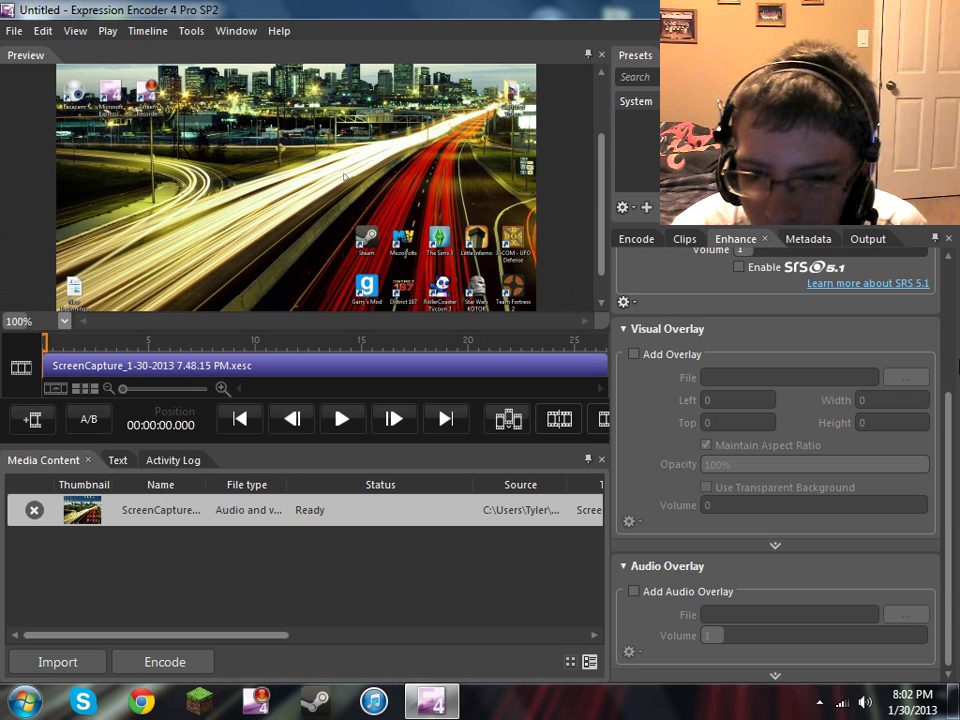
{"action": "scroll", "coordinate": [722, 461], "scroll_direction": "up", "scroll_amount": 2}
{"action": "scroll", "coordinate": [729, 420], "scroll_direction": "up", "scroll_amount": 3}
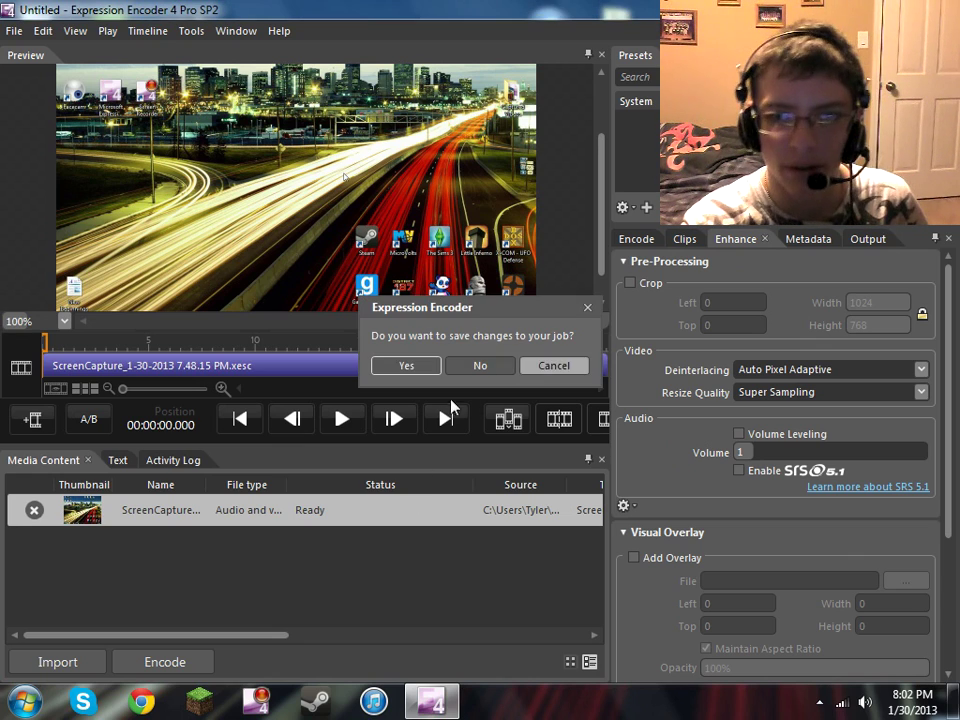
Step: Close the job without saving, then move the screen capture icon and drag around the desktop
{"action": "left_click", "coordinate": [481, 368]}
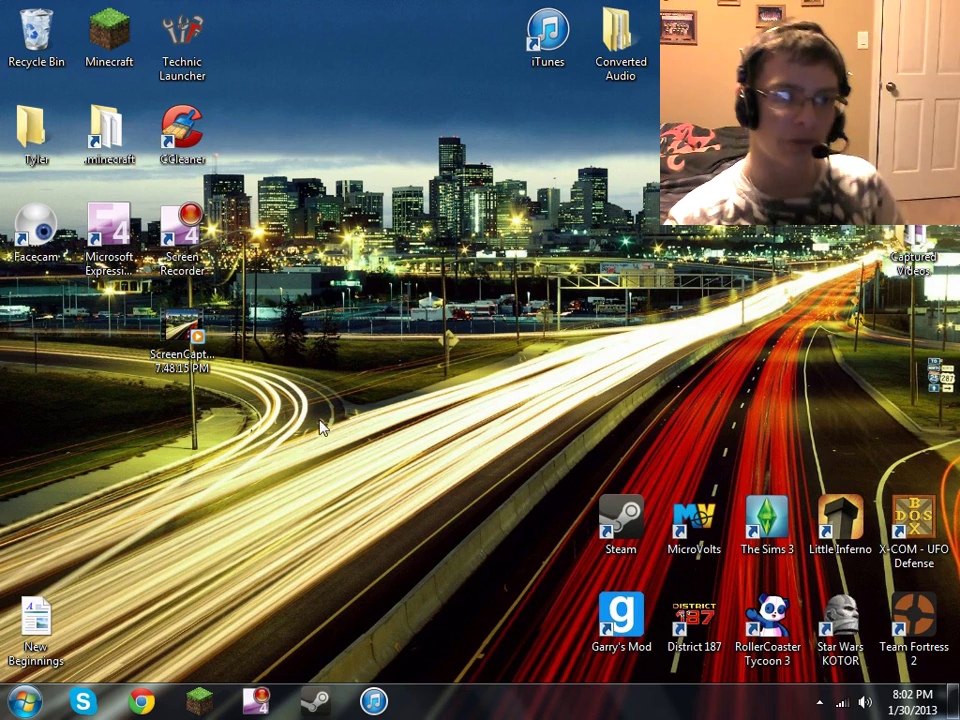
{"action": "mouse_move", "coordinate": [182, 330]}
{"action": "left_mouse_down"}
{"action": "mouse_move", "coordinate": [3, 4]}
{"action": "mouse_move", "coordinate": [36, 35]}
{"action": "left_mouse_up"}
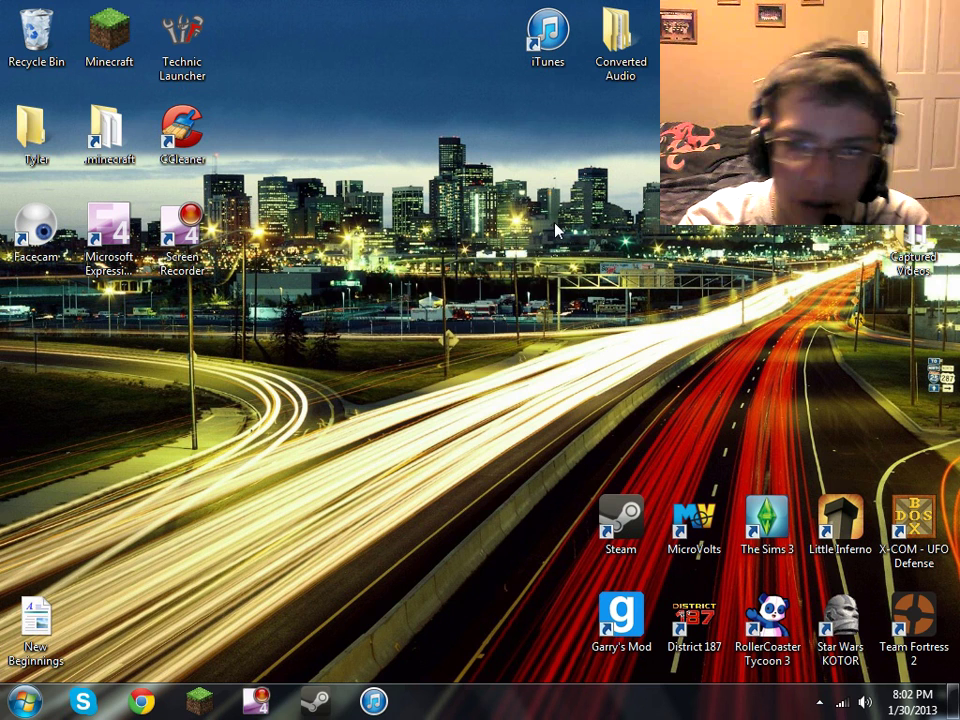
{"action": "left_click_drag", "start_coordinate": [553, 222], "coordinate": [331, 390]}
{"action": "left_click_drag", "start_coordinate": [396, 396], "coordinate": [537, 222]}
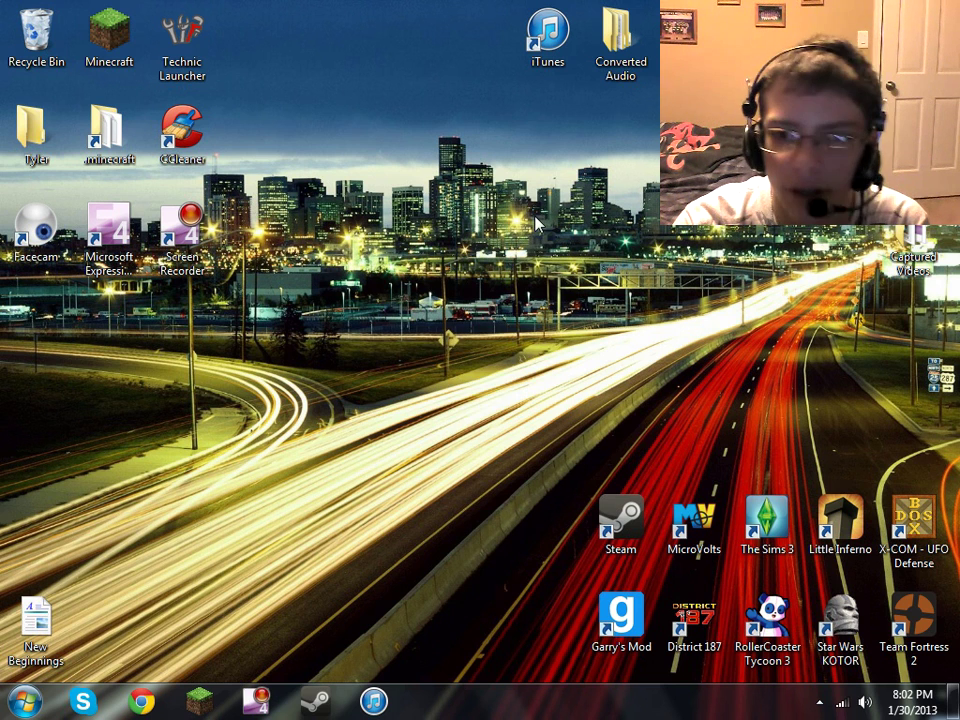
{"action": "left_click_drag", "start_coordinate": [594, 343], "coordinate": [446, 461]}
{"action": "mouse_move", "coordinate": [496, 364]}
{"action": "left_mouse_down"}
{"action": "mouse_move", "coordinate": [388, 385]}
{"action": "mouse_move", "coordinate": [360, 529]}
{"action": "left_mouse_up"}
{"action": "mouse_move", "coordinate": [528, 117]}
{"action": "left_mouse_down"}
{"action": "mouse_move", "coordinate": [455, 327]}
{"action": "mouse_move", "coordinate": [449, 309]}
{"action": "left_mouse_up"}
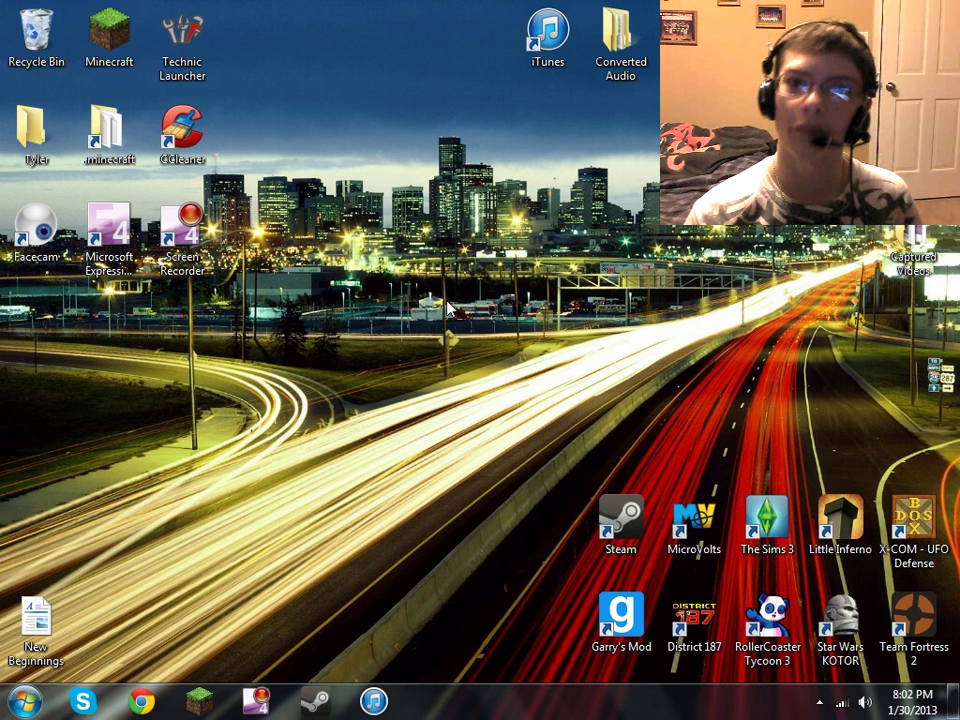